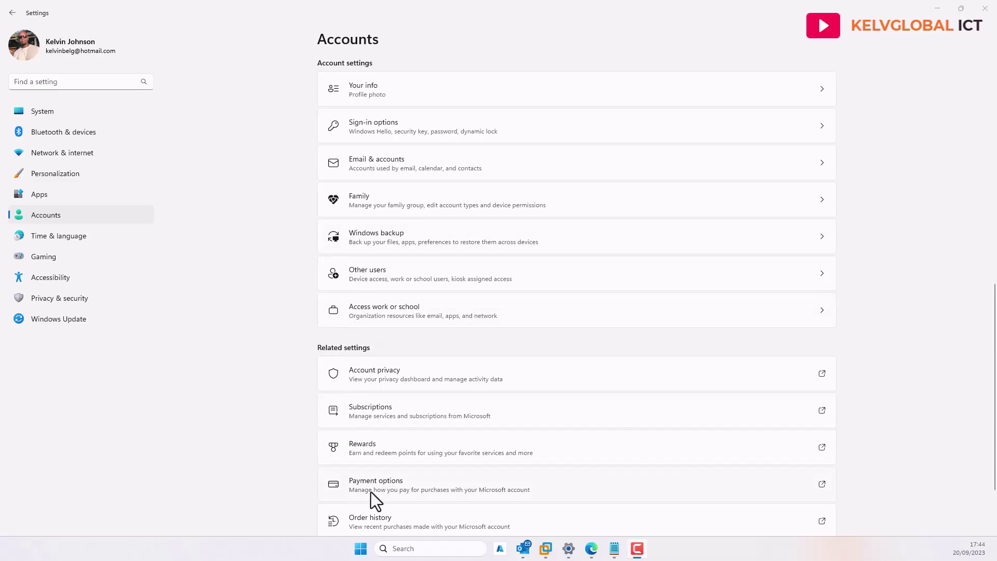
Dismiss the Start menu and show the Accounts › Family page with the organizer and one member.
click(360, 548)
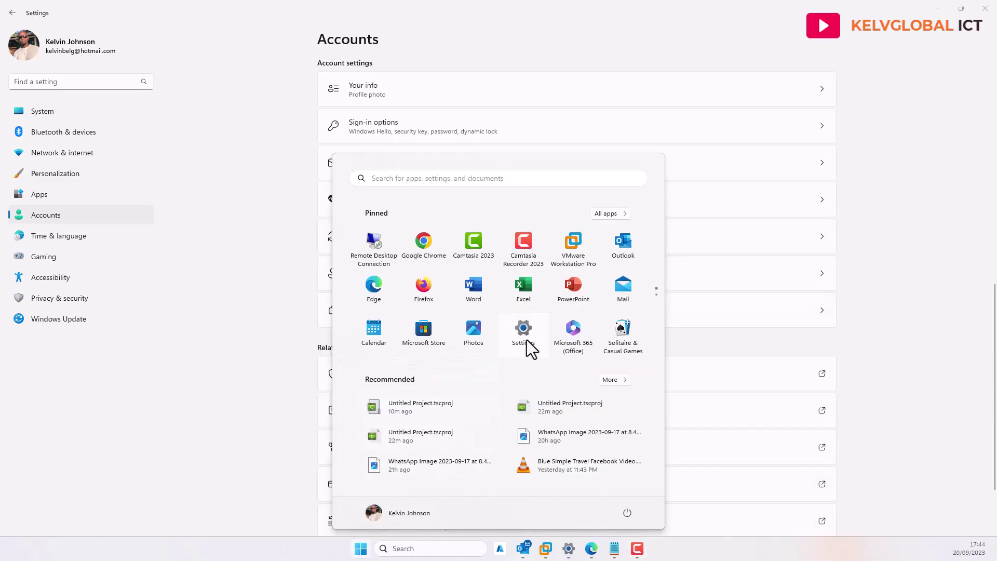
click(265, 298)
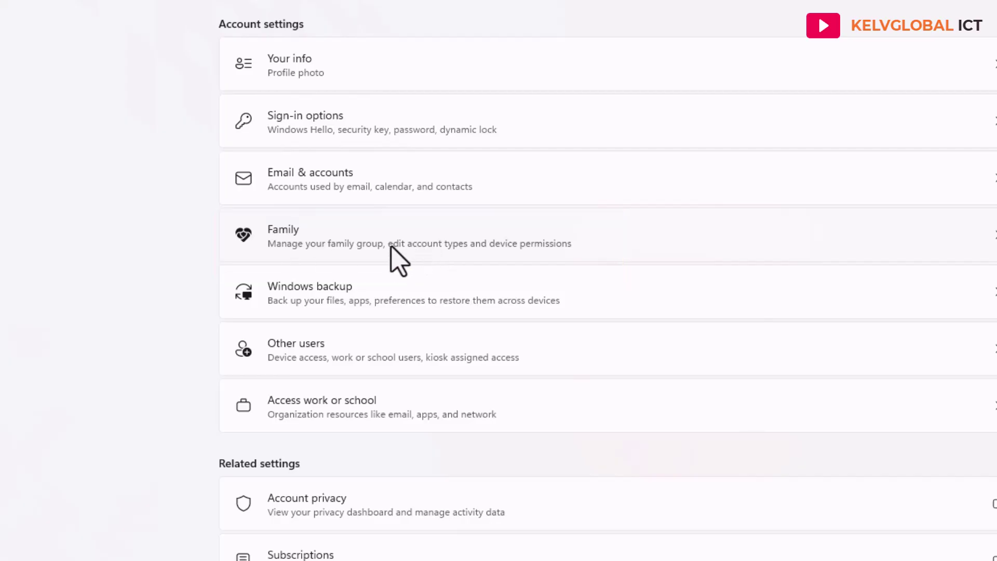
click(343, 245)
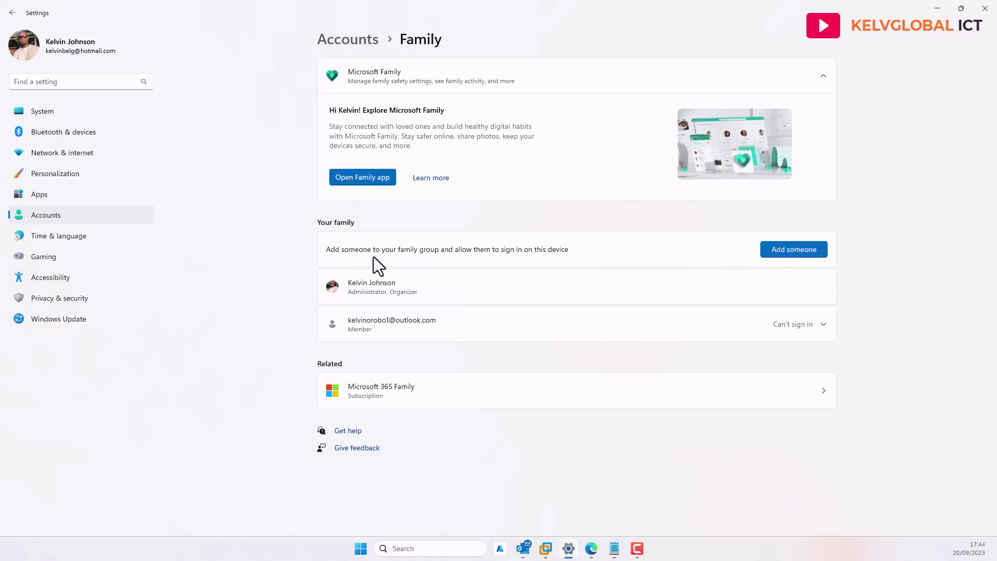
Start adding someone to the family group with the Add someone button.
click(782, 248)
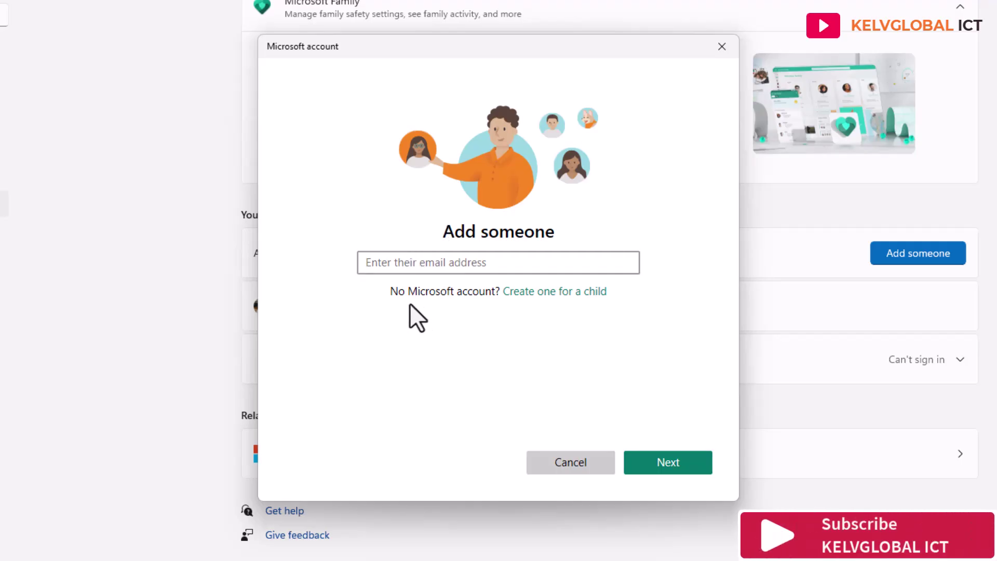
Choose to create a child account and submit a first new outlook.com address name.
click(554, 294)
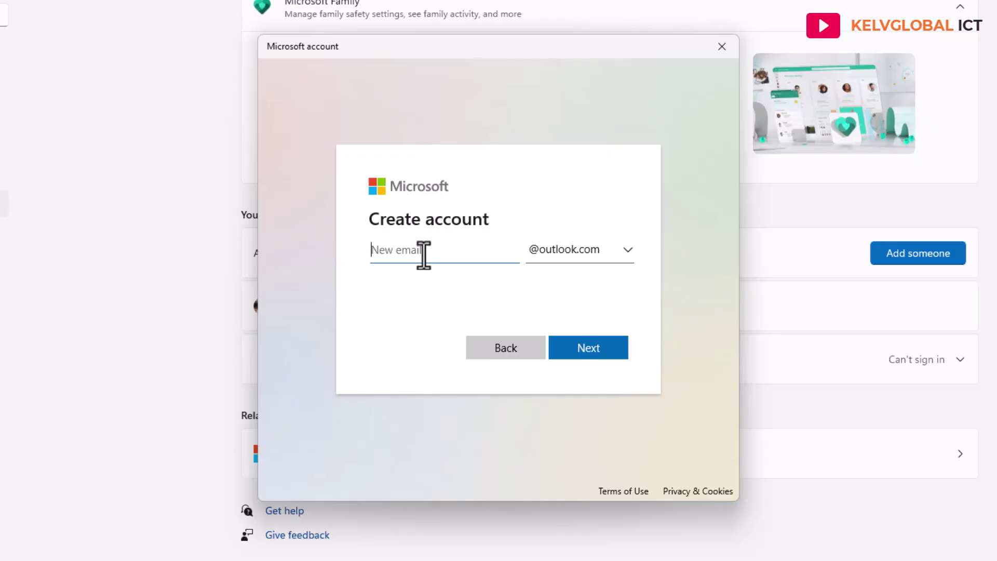
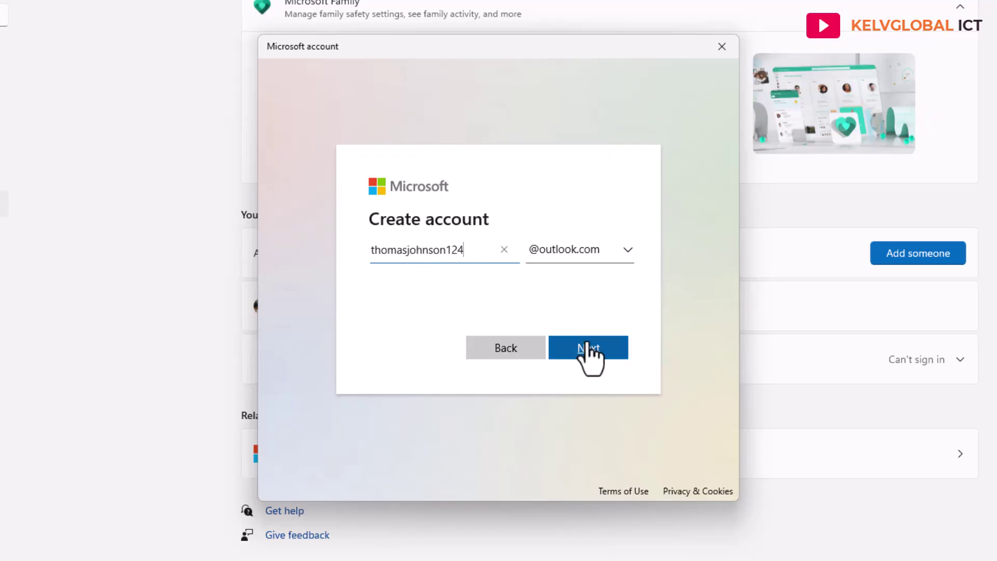
drag(466, 250, 305, 246)
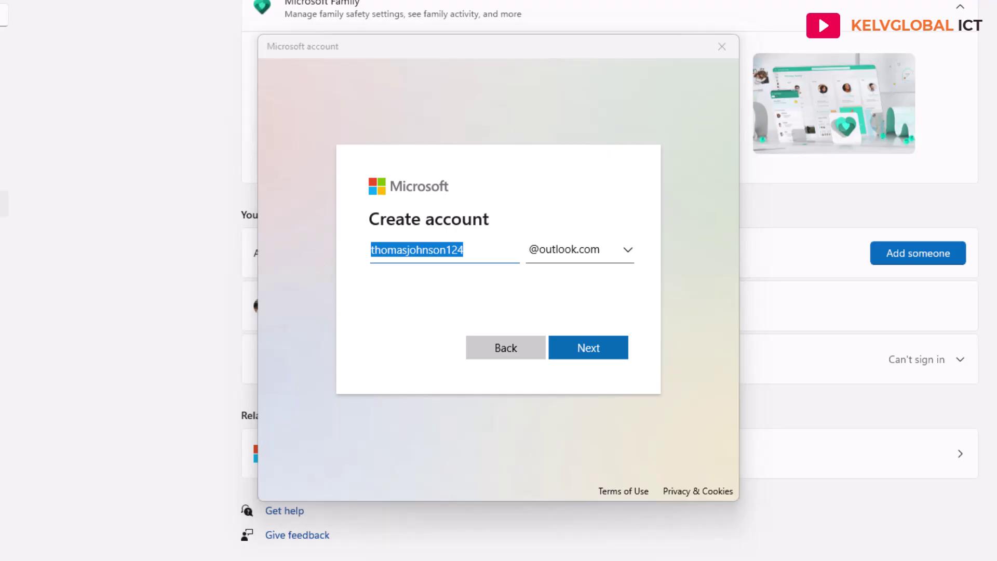
click(589, 353)
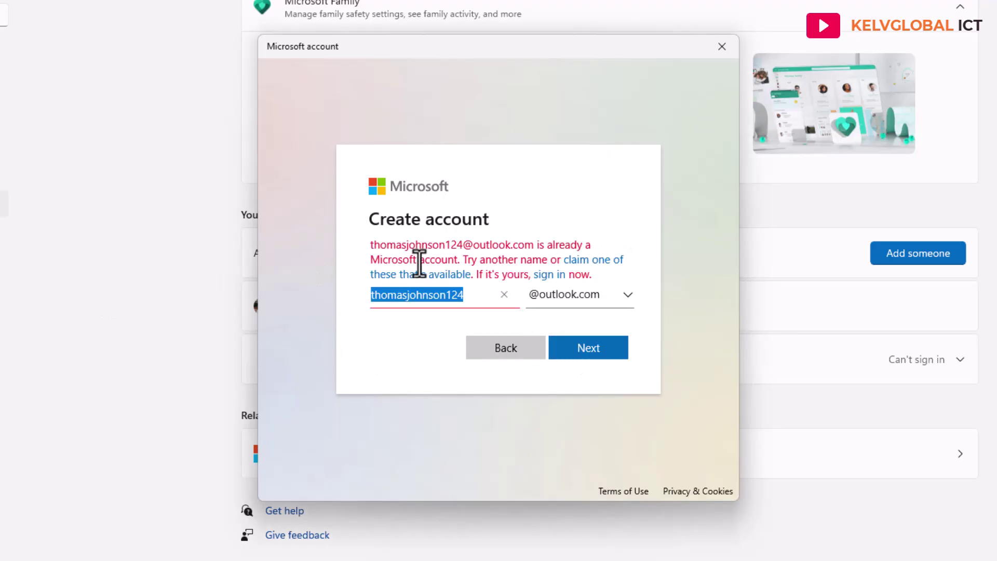
Edit the digits in the address name and retry until one is accepted.
click(457, 295)
key(BackSpace)
key(BackSpace)
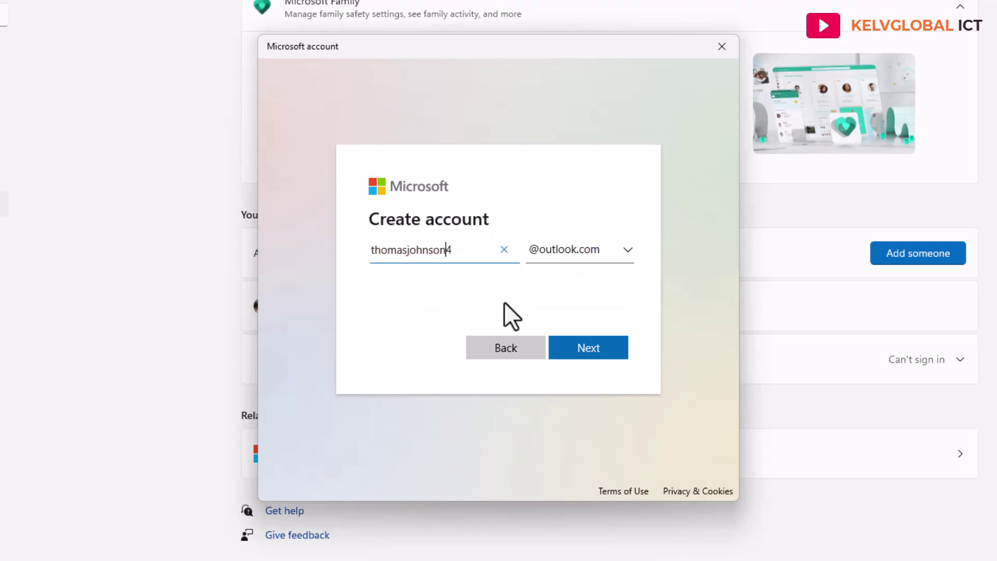
text(454)
click(598, 355)
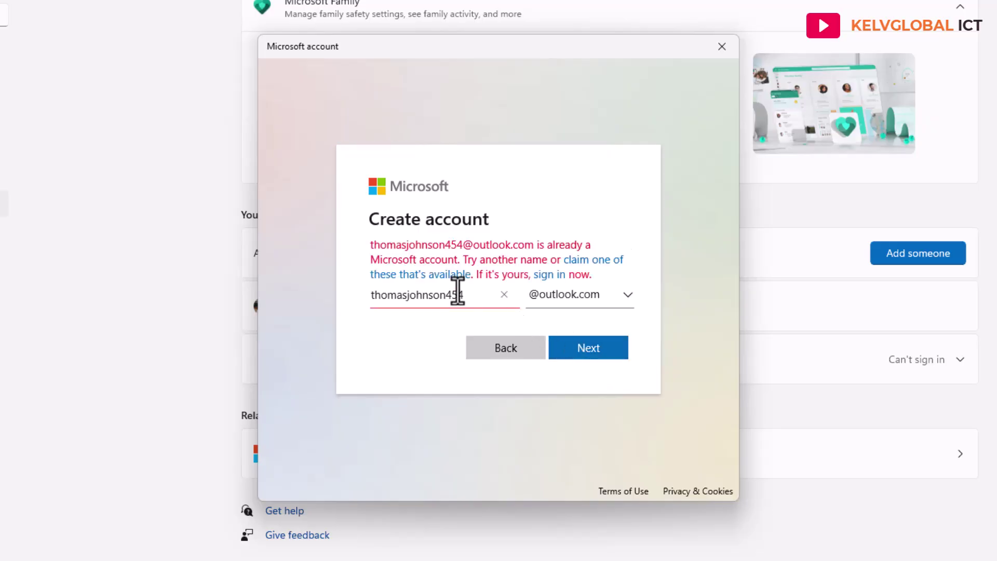
key(BackSpace)
key(BackSpace)
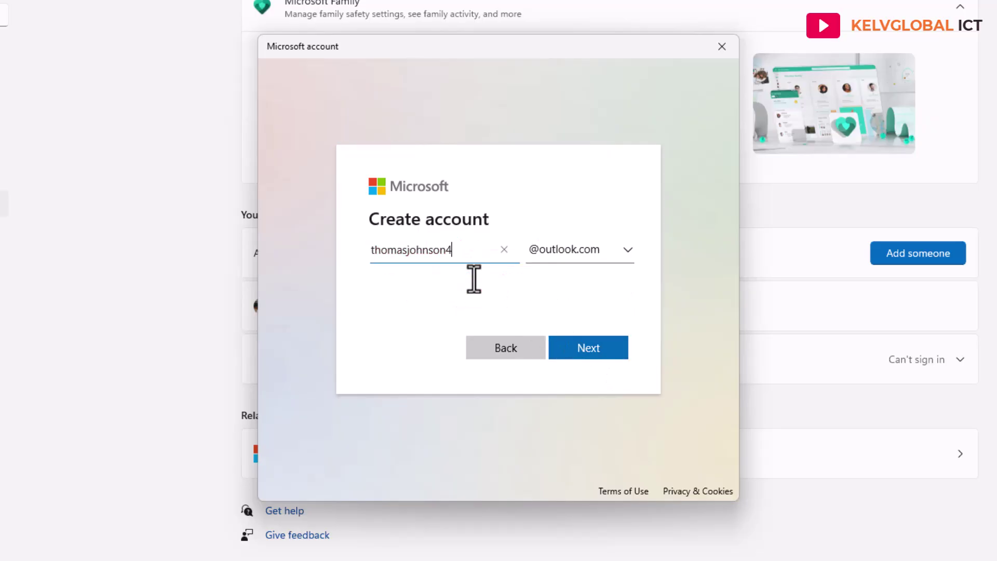
click(591, 349)
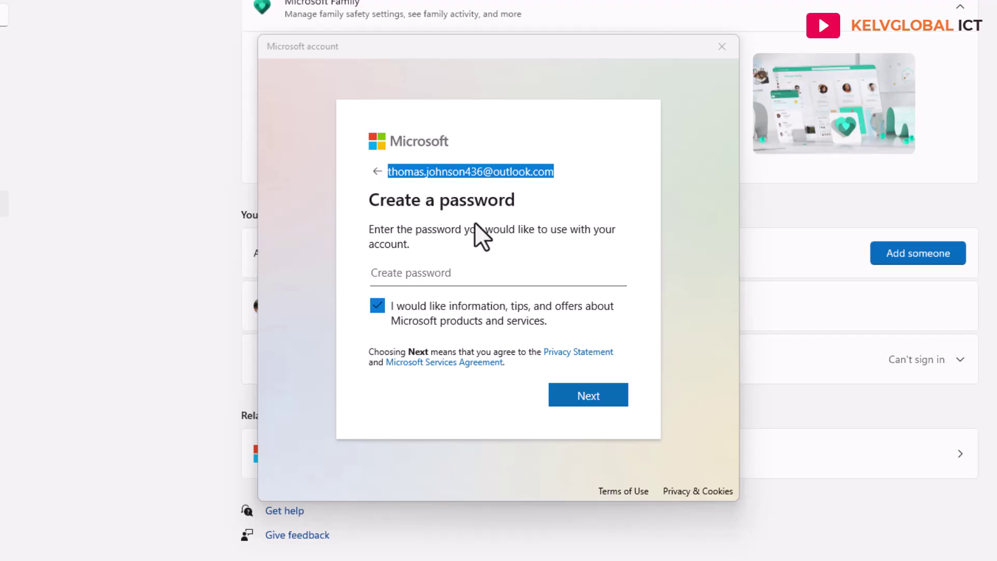
Set the child account's password and opt out of Microsoft information and offers.
click(467, 271)
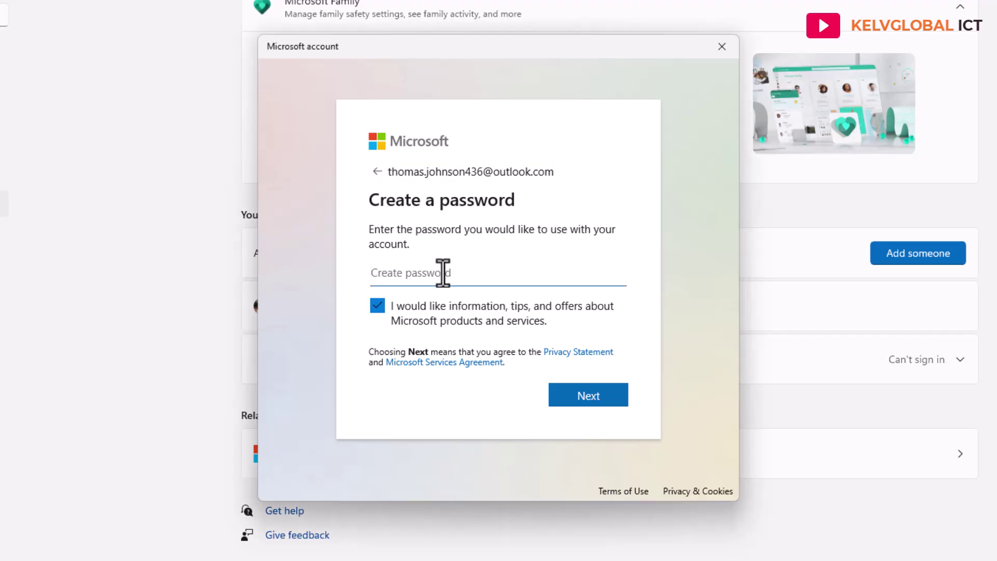
text(•••••••)
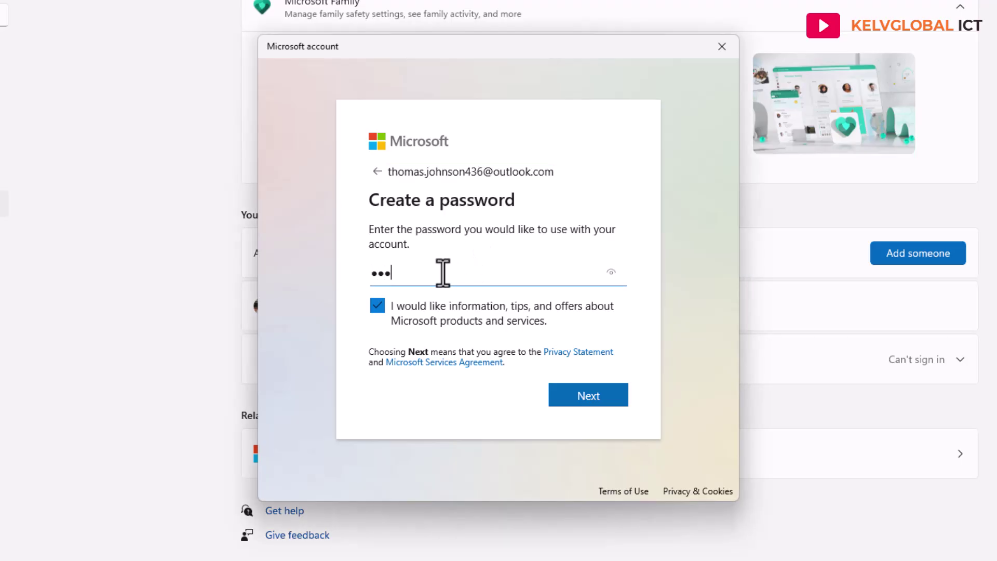
text(••)
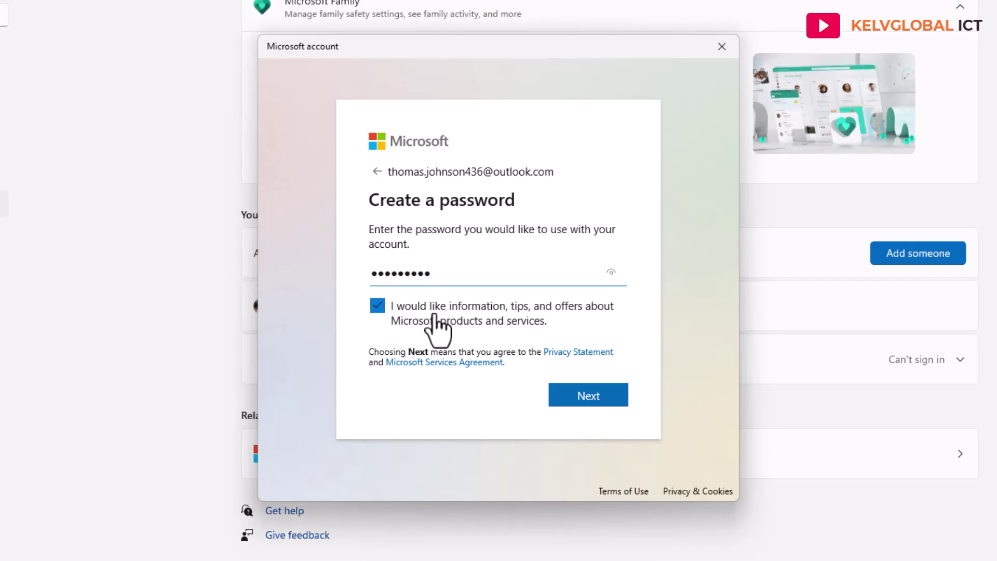
click(387, 314)
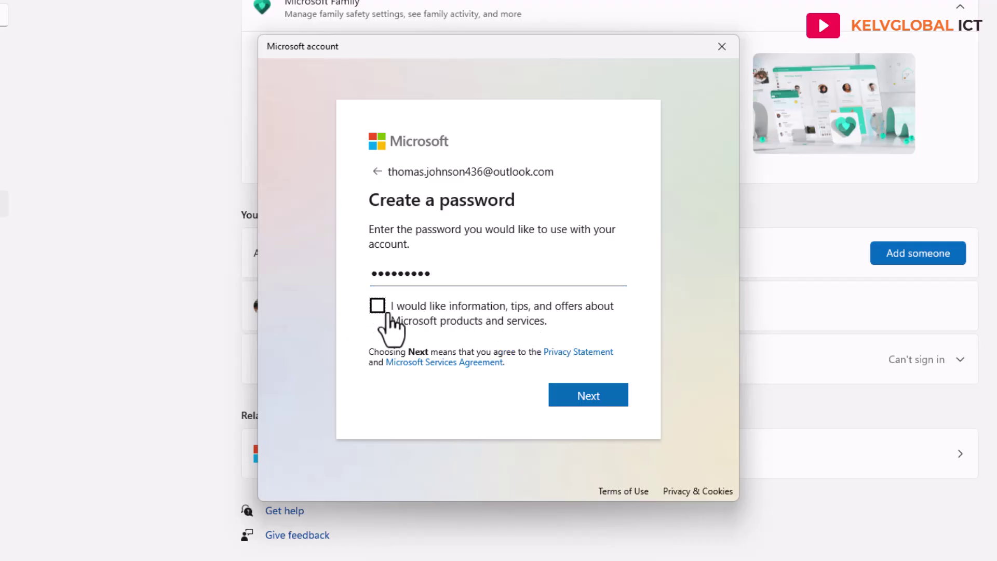
click(589, 401)
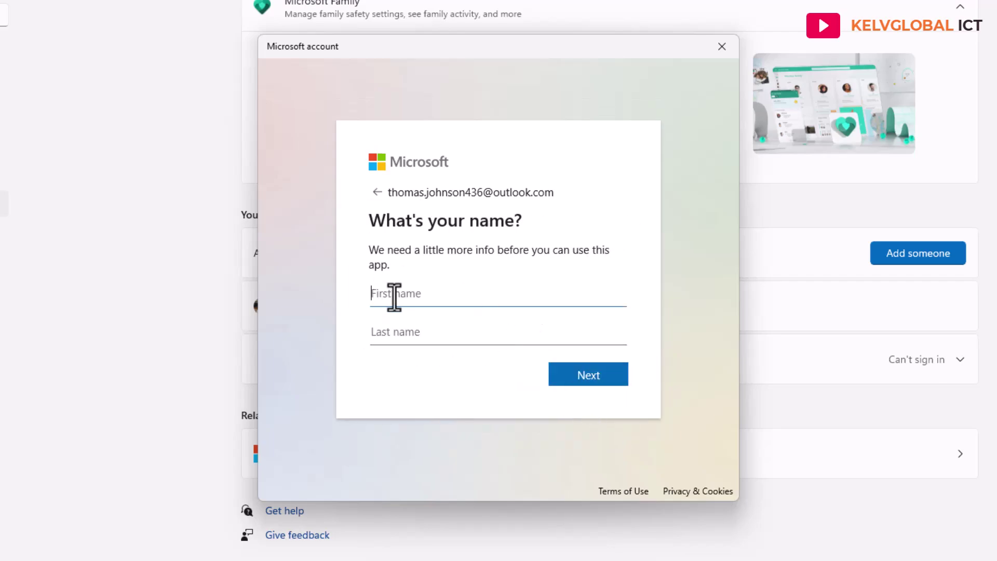
Enter the child's first and last name and continue to the birthdate step.
key(Tab)
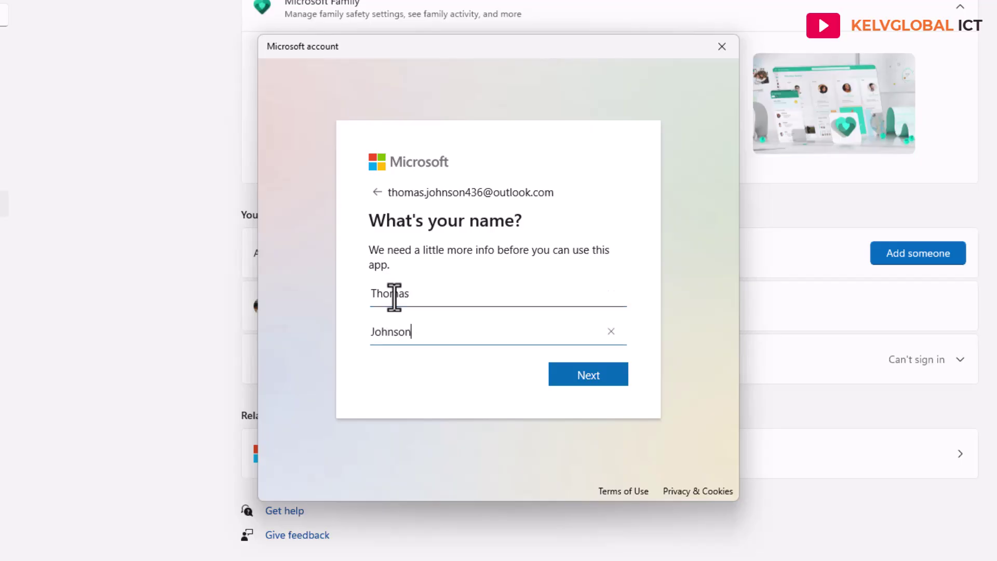
click(593, 375)
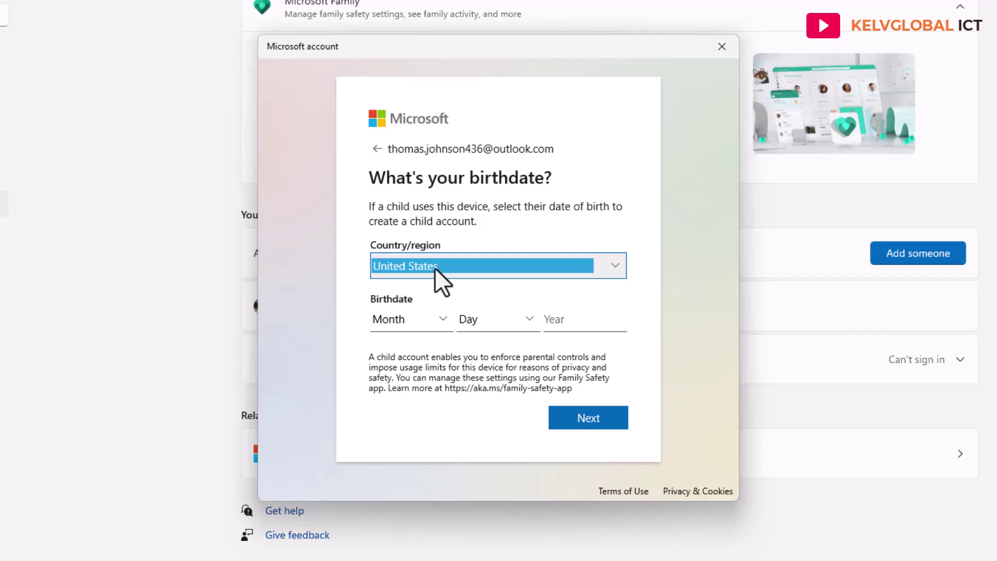
click(435, 267)
Set the region to Belgium and the birthdate to January 1, 2015, then submit.
text(be)
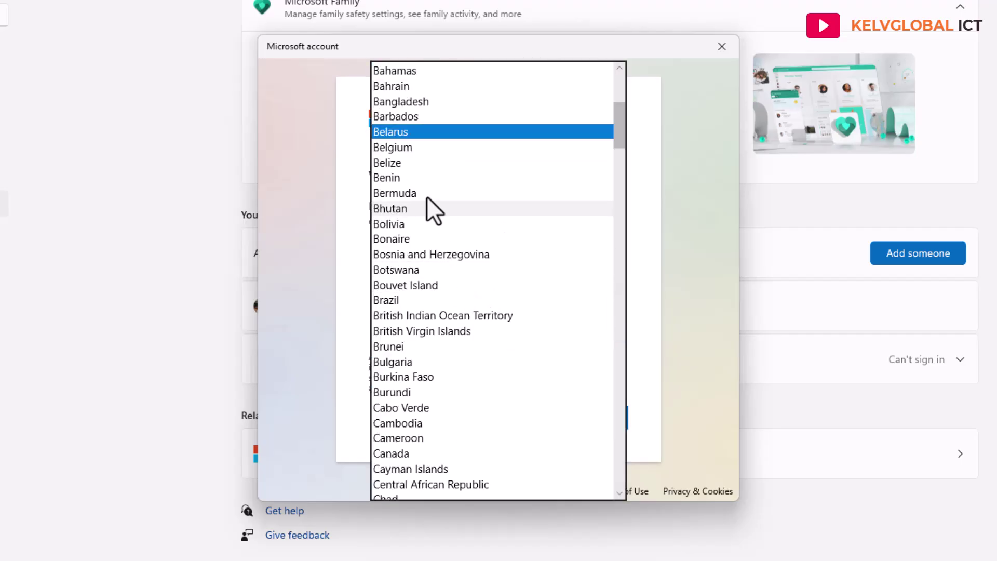
click(387, 147)
click(407, 322)
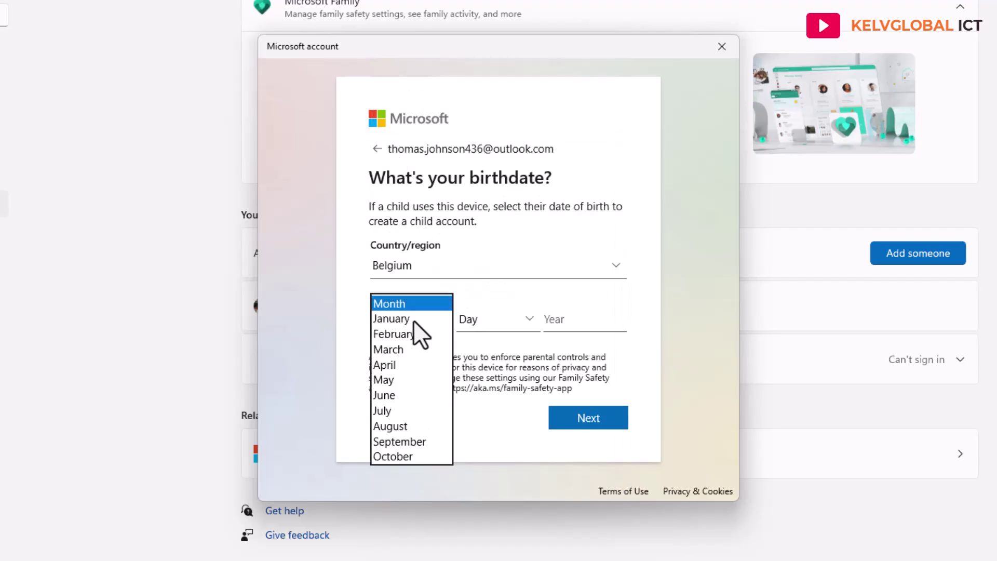
click(393, 318)
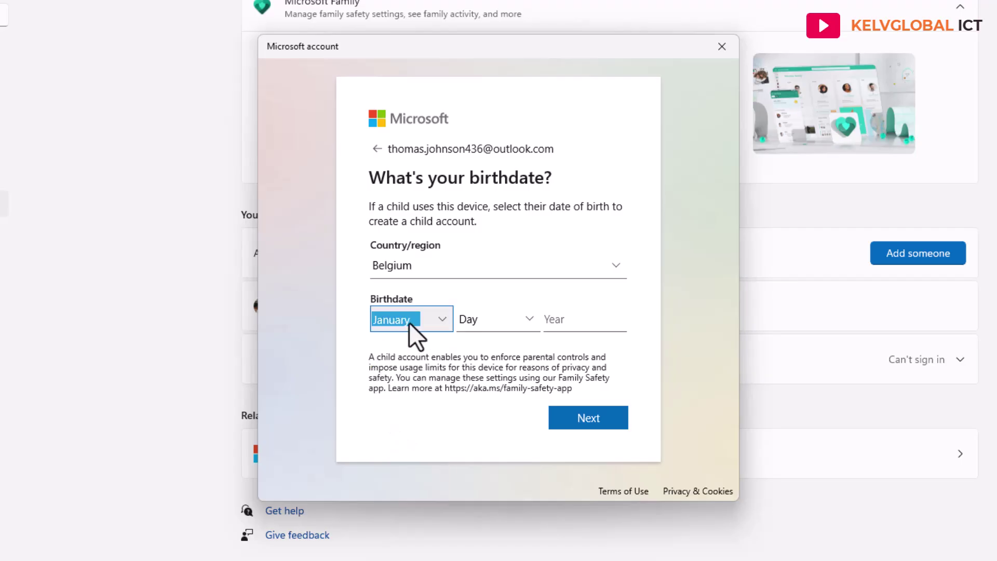
click(487, 324)
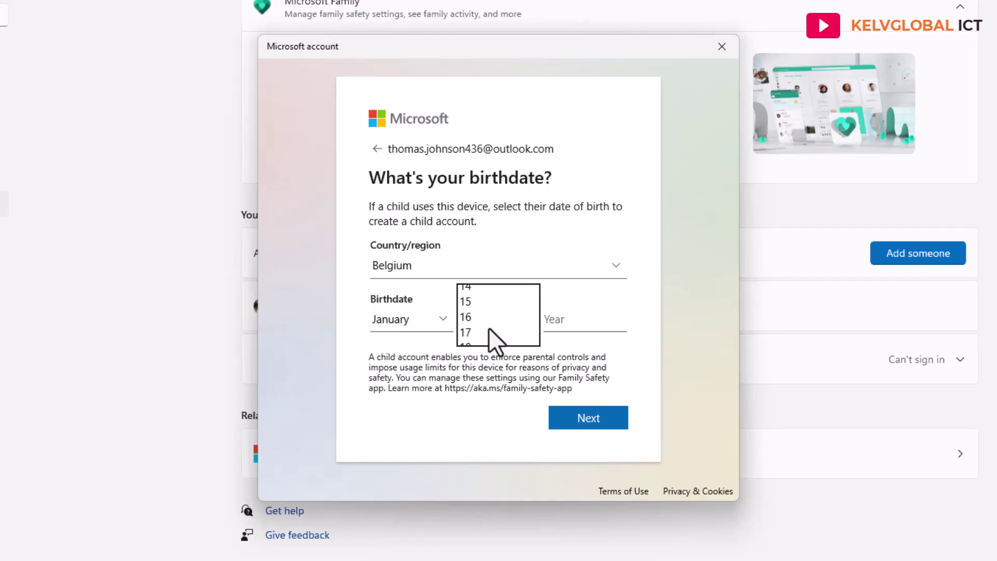
click(464, 87)
click(558, 325)
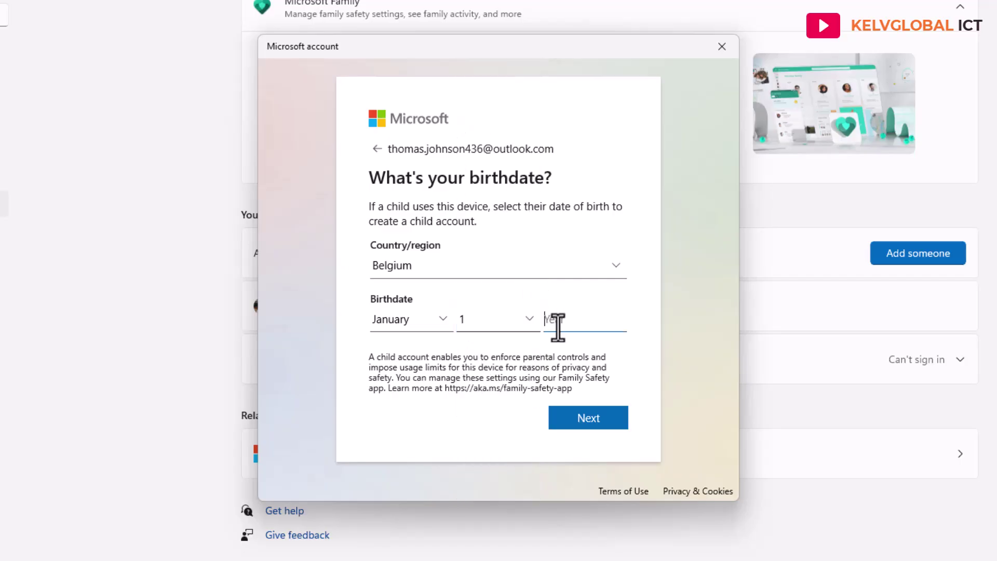
text(2015)
click(583, 423)
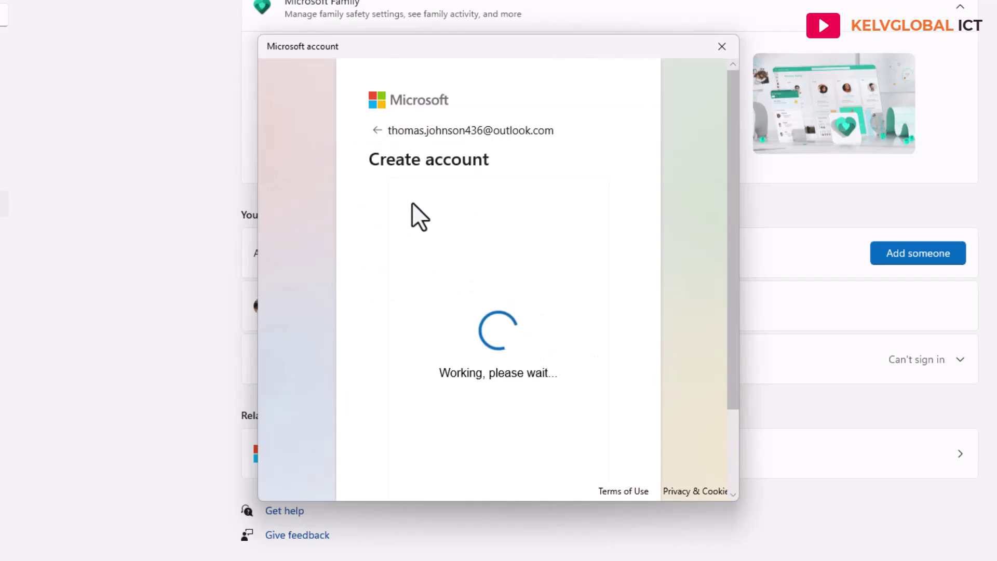
Sign in to the new child account with its outlook.com e-mail and password.
scroll(531, 265, down, 2)
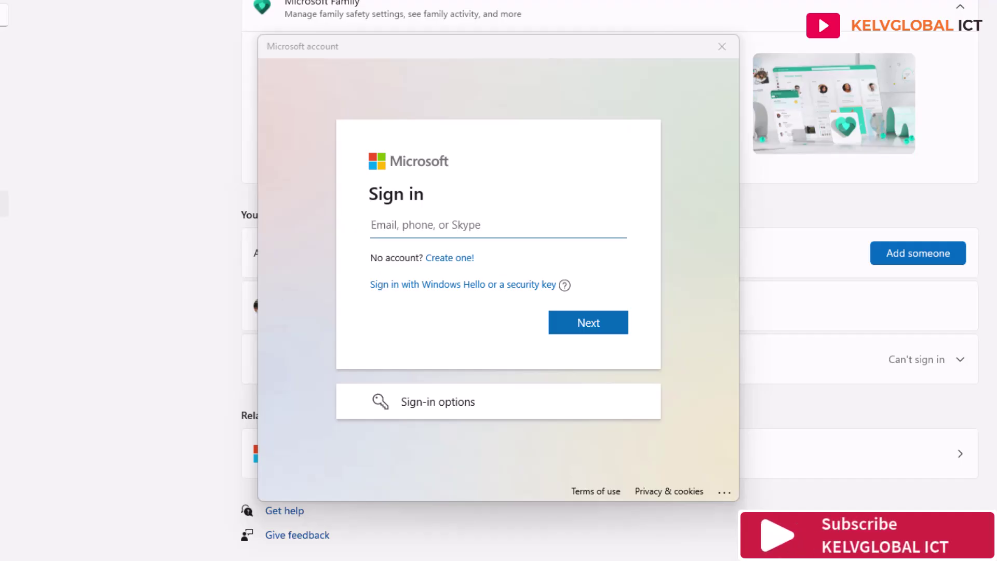
click(452, 223)
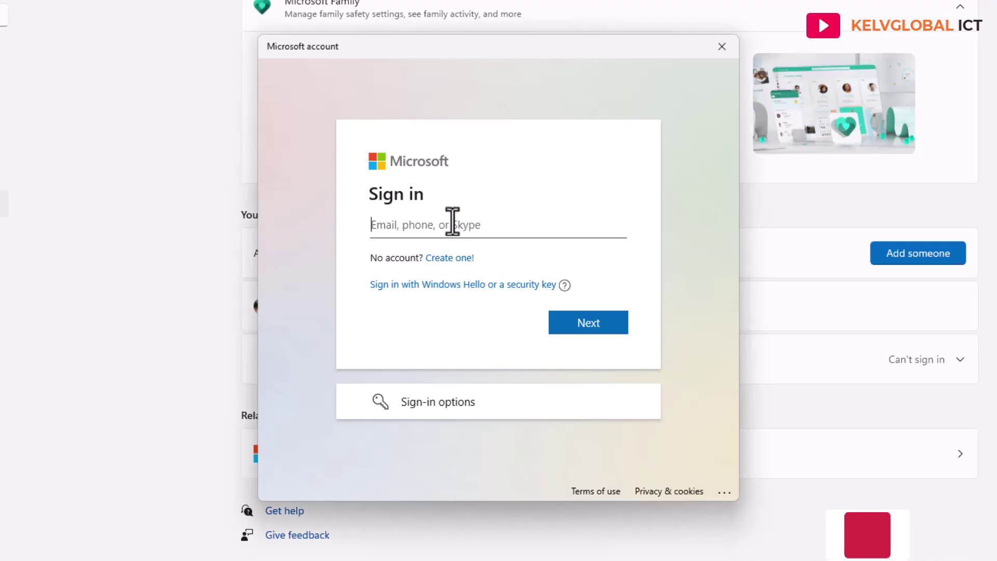
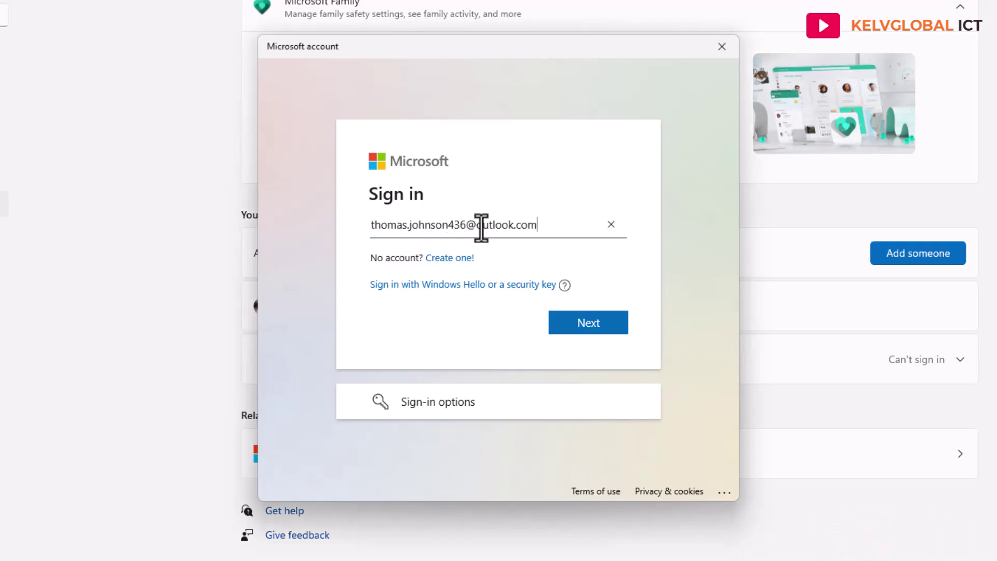
click(585, 326)
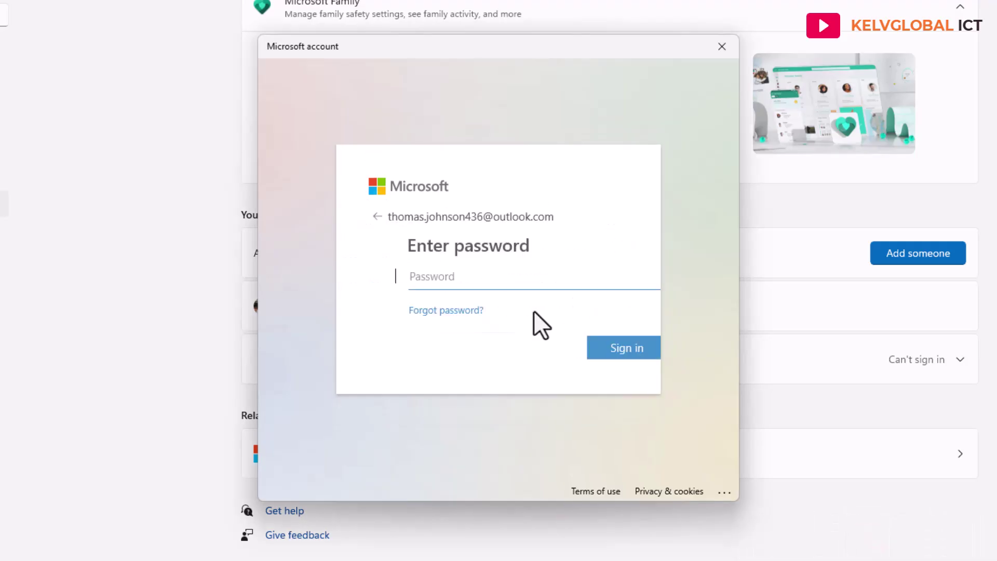
text(•)
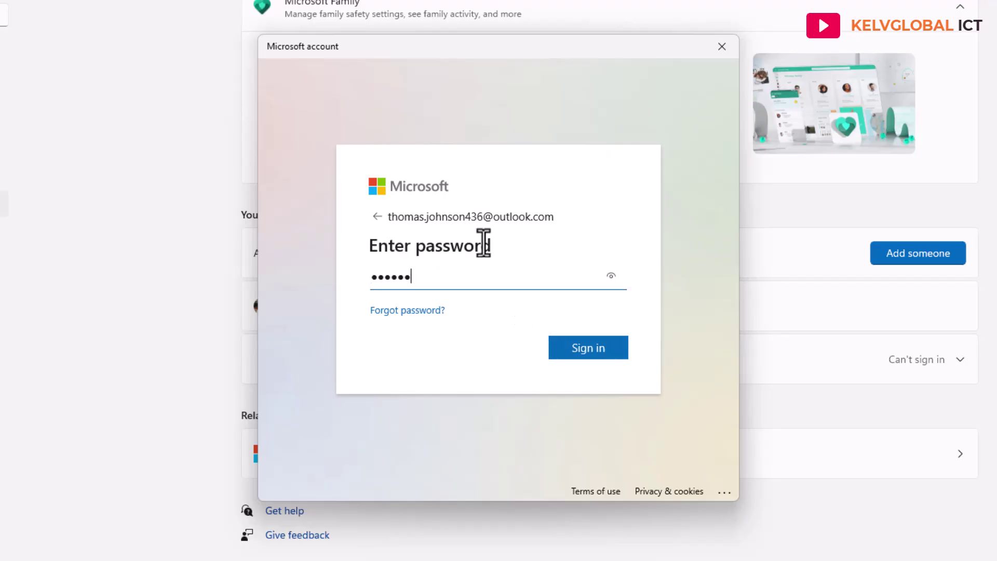
click(585, 356)
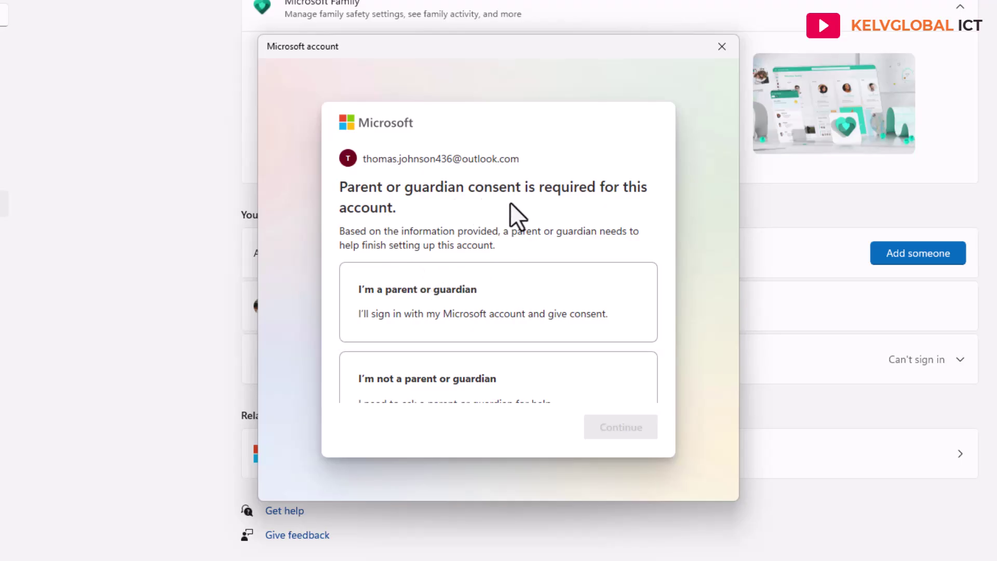
scroll(510, 201, down, 2)
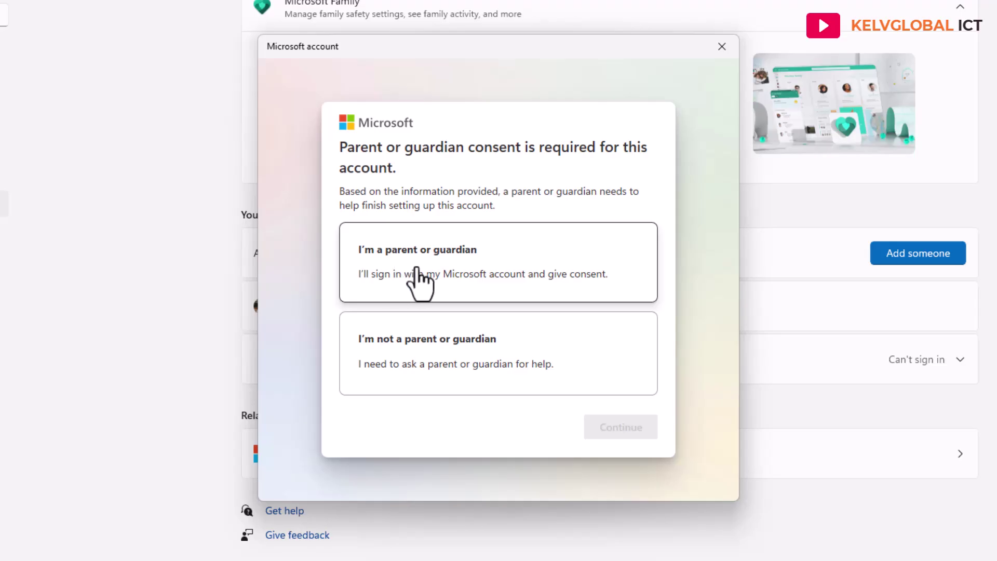
Confirm being the parent or guardian and enter the parent's sign-in e-mail.
click(436, 279)
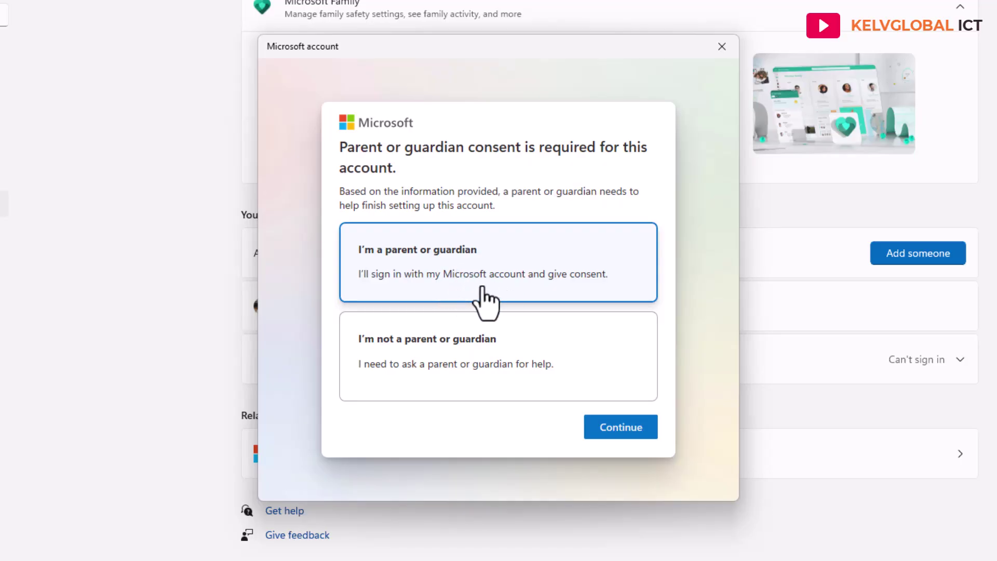
click(608, 426)
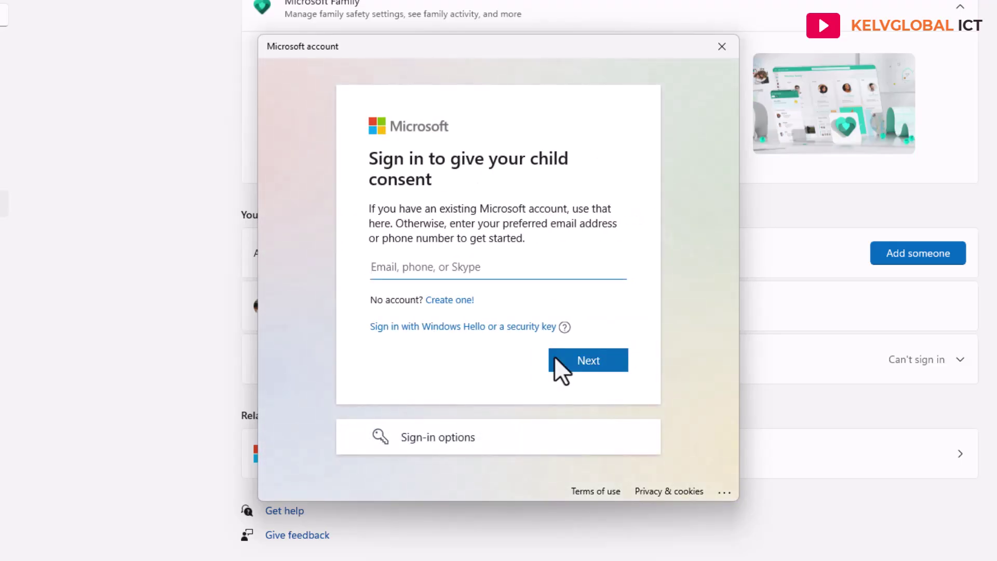
click(433, 261)
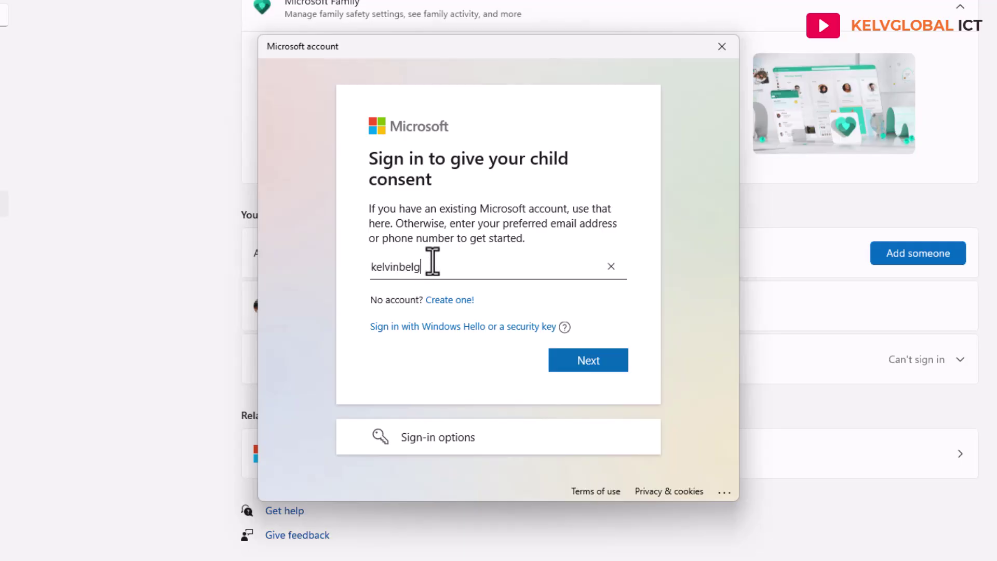
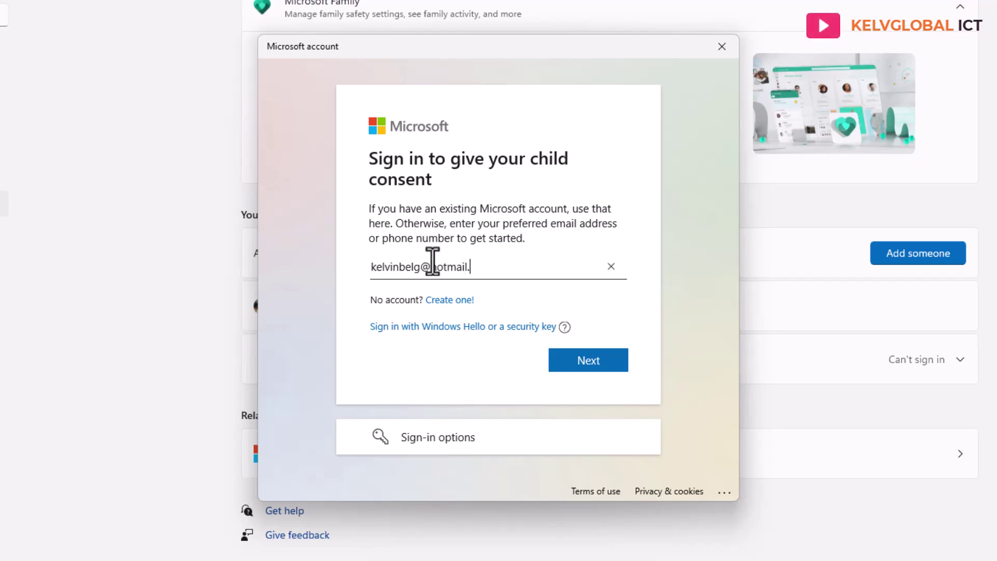
click(585, 364)
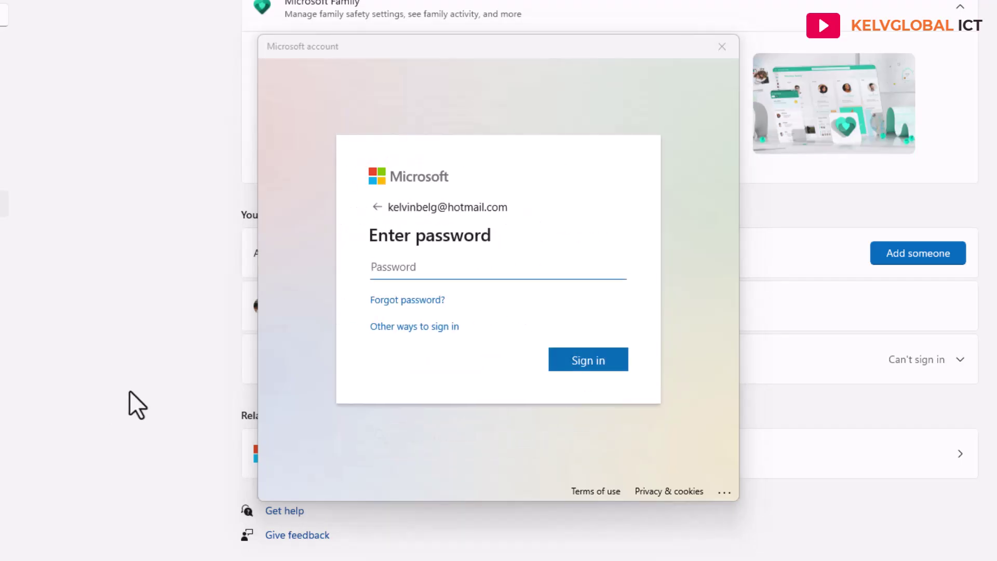
Sign in with the parent's password and choose to stay signed in.
click(419, 269)
text(••••••••••••••••••)
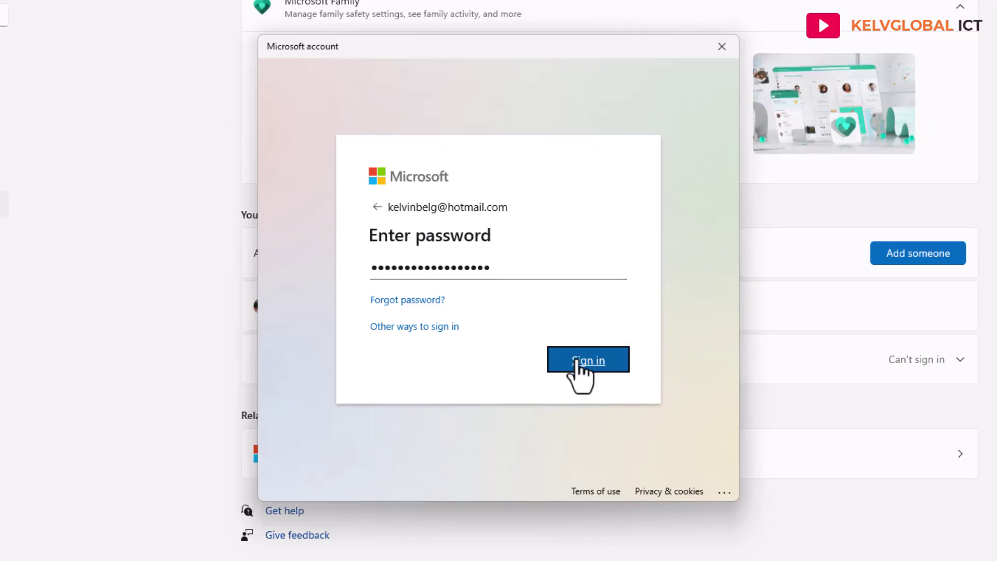
click(573, 373)
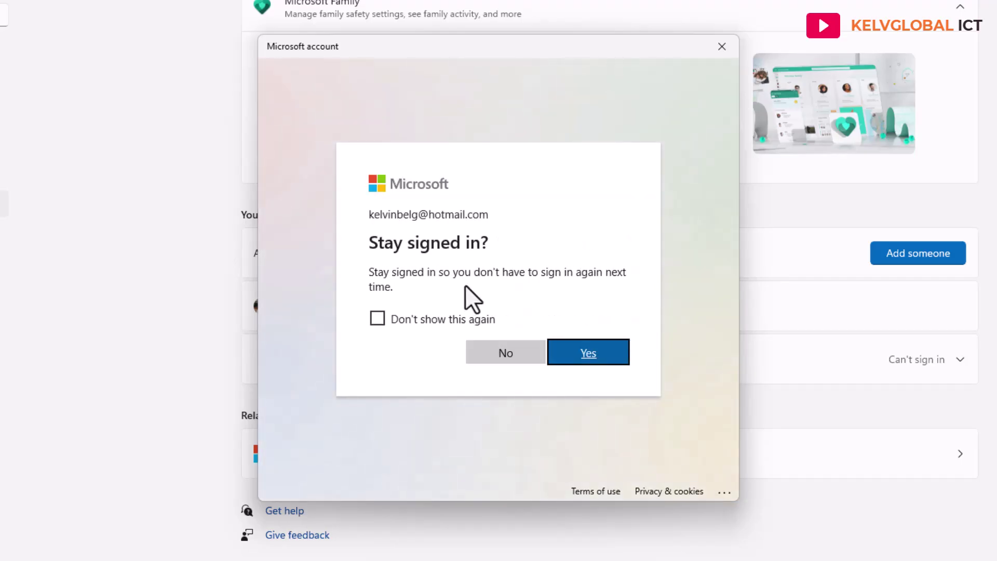
click(572, 359)
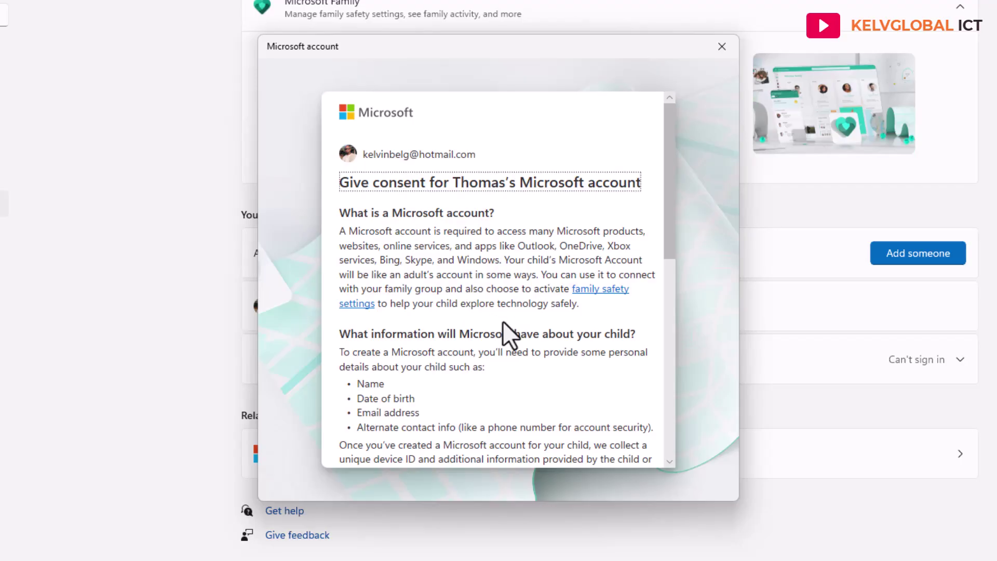
Agree to the consent terms and confirm limiting the child to Microsoft-published apps only.
scroll(544, 268, down, 10)
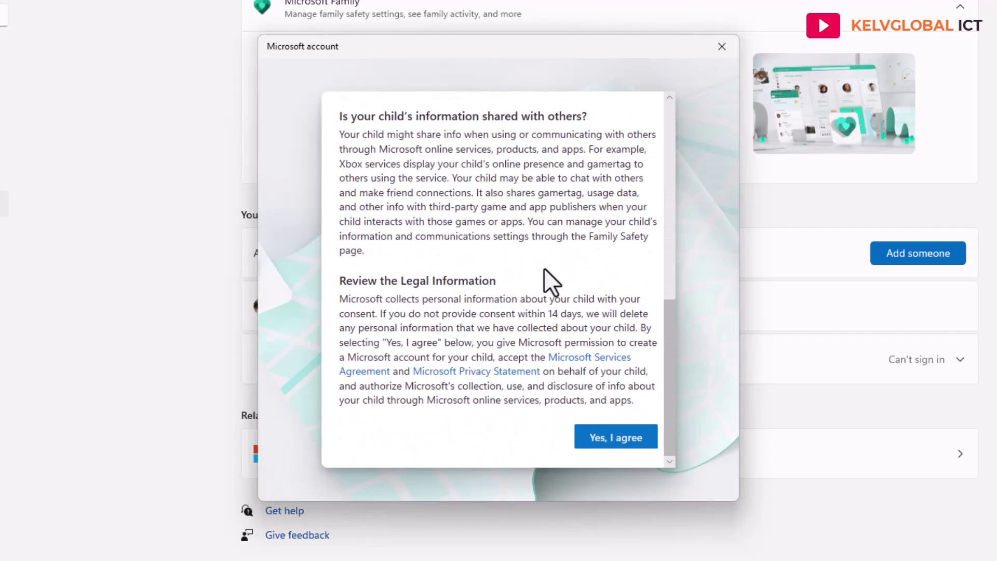
scroll(526, 311, up, 10)
scroll(525, 308, down, 10)
click(606, 438)
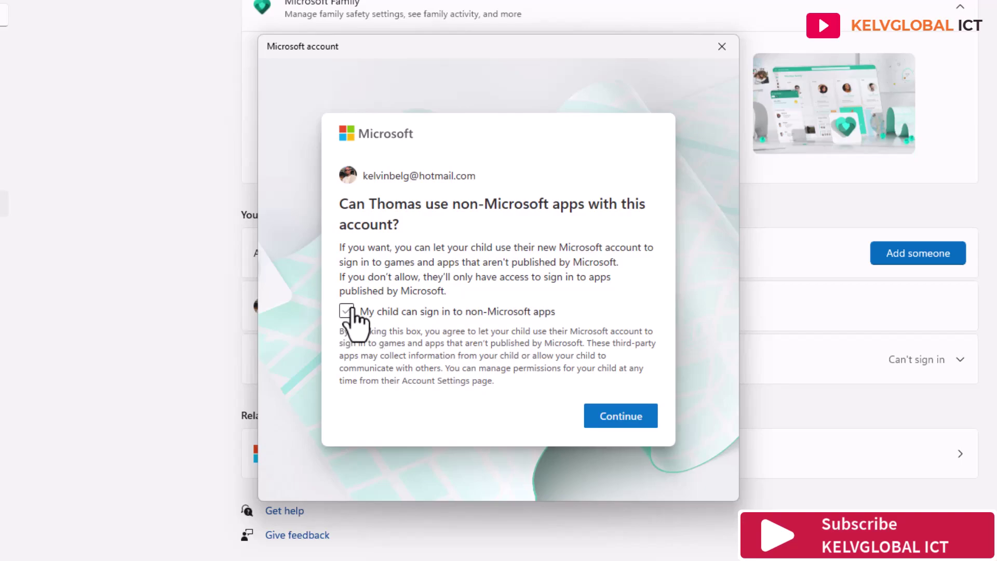
click(616, 418)
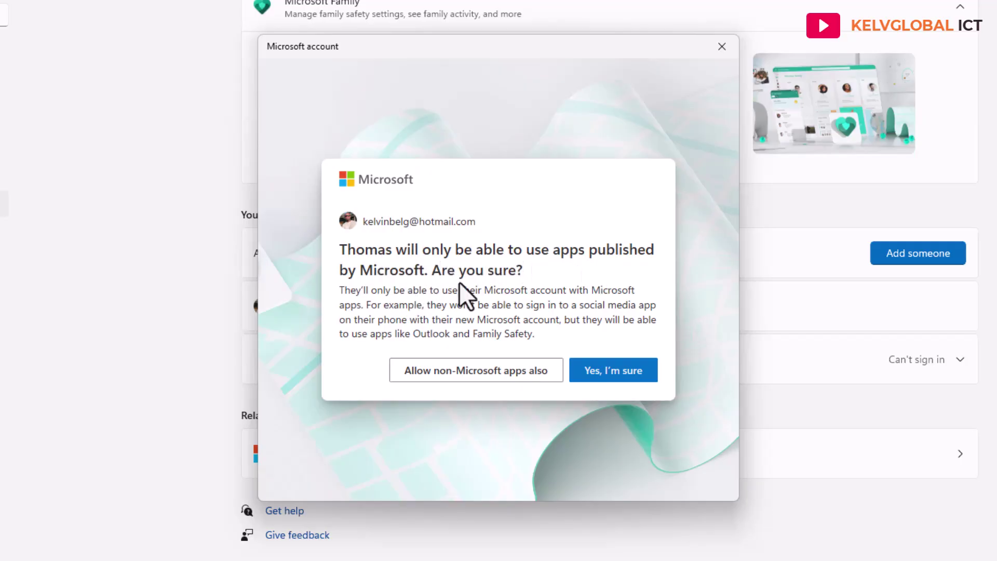
click(614, 376)
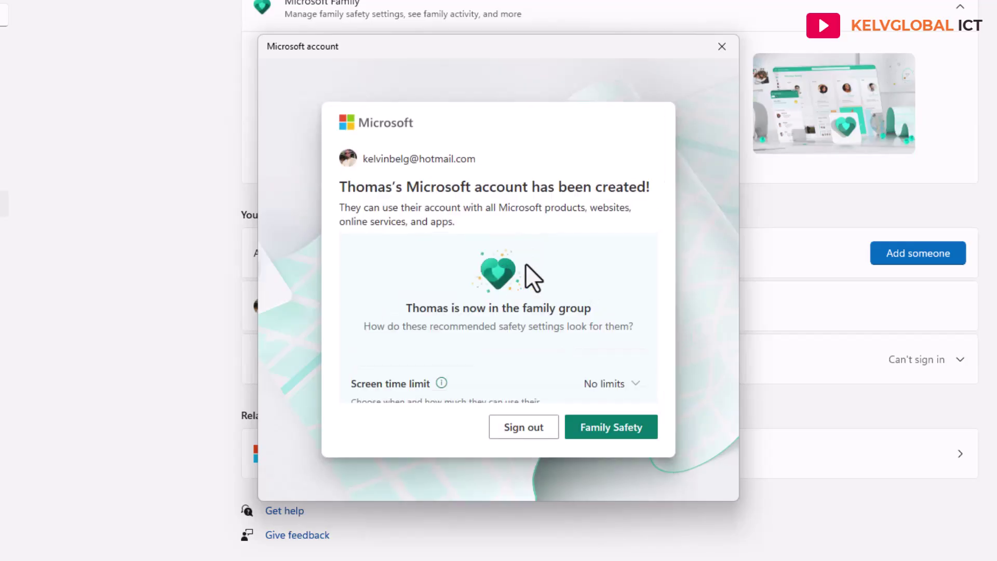
Keep the child's screen time limit on Moderate.
scroll(526, 263, down, 1)
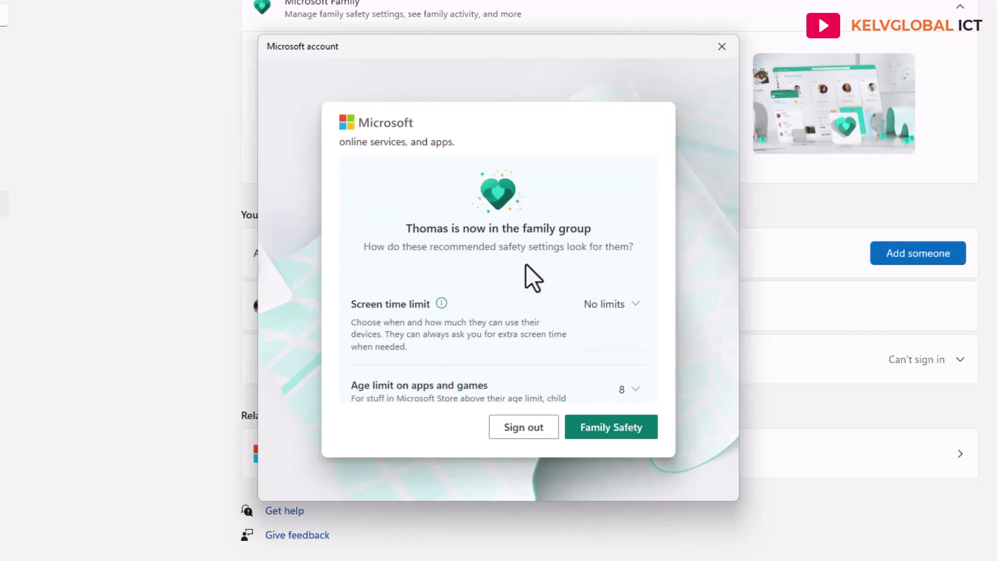
scroll(452, 266, down, 2)
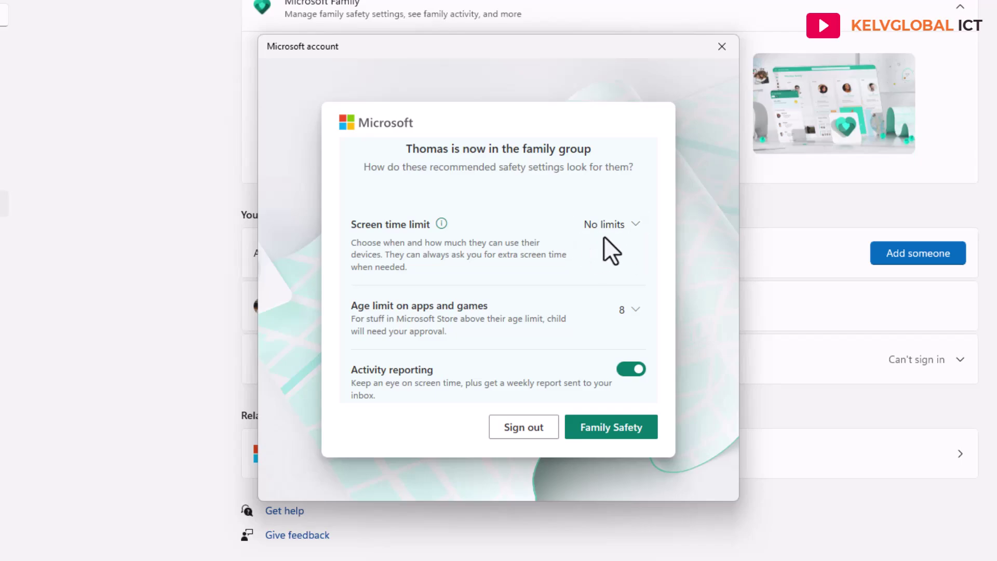
click(619, 228)
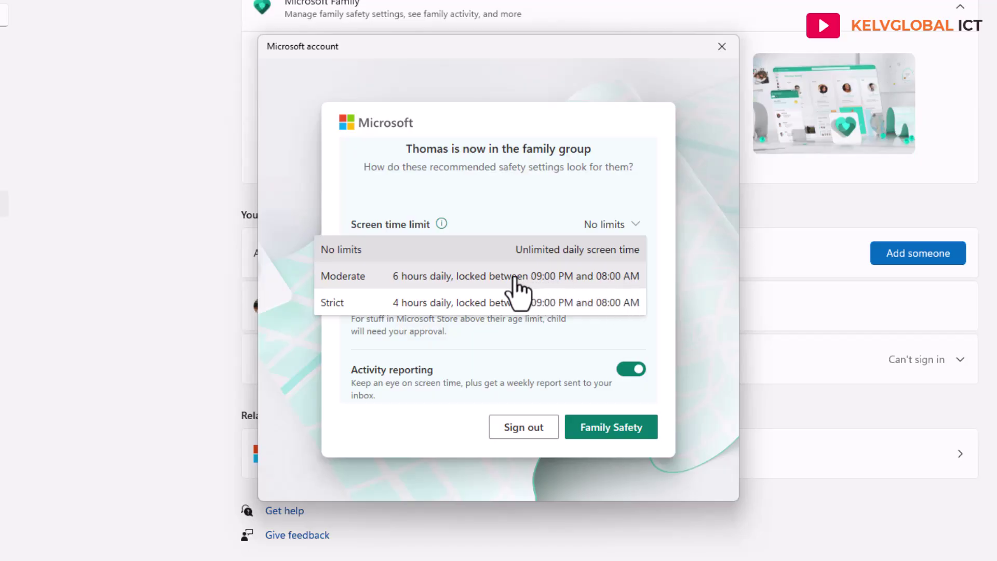
click(485, 281)
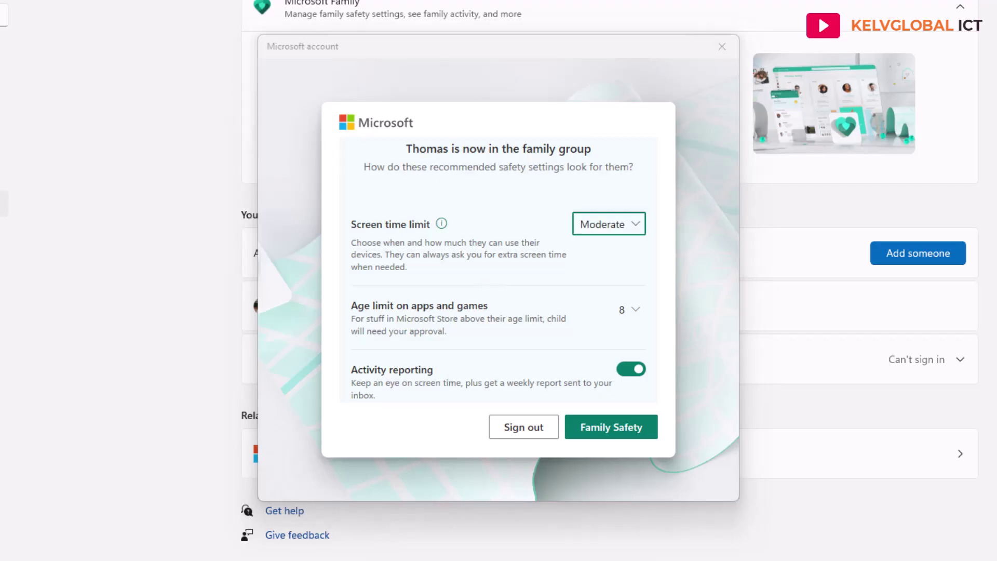
click(613, 233)
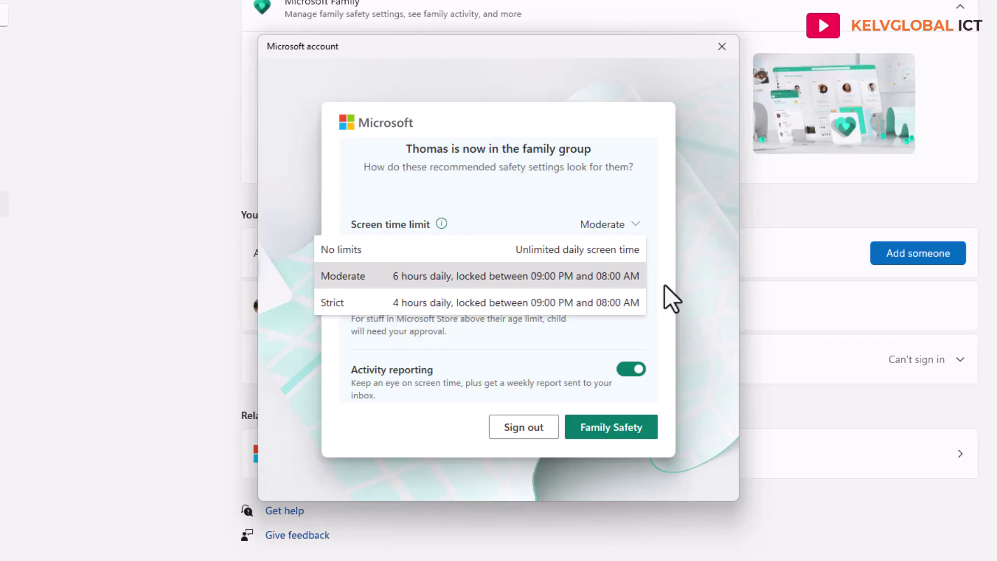
click(635, 228)
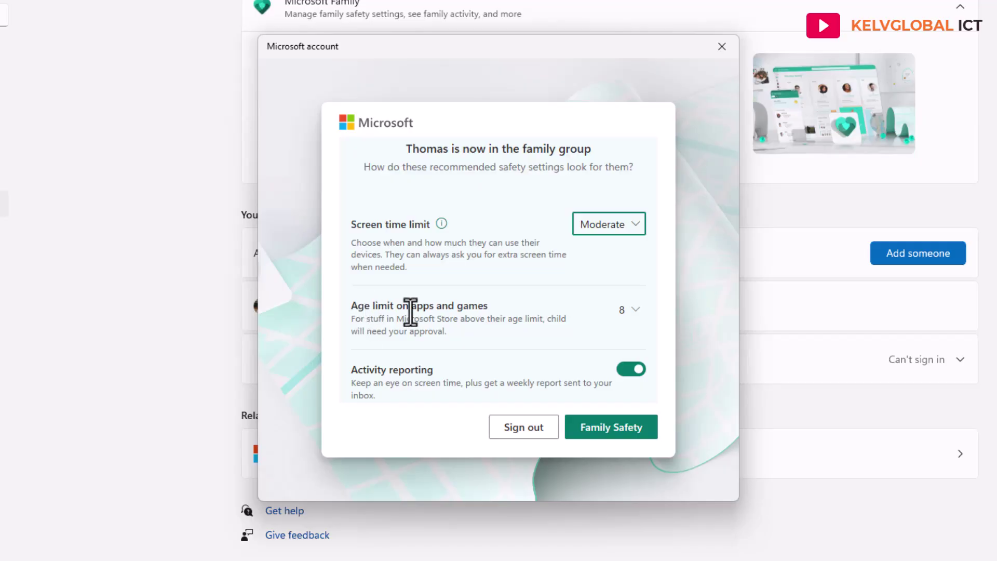
Keep the app and game age limit at 8 and review activity reporting, Edge filters and Ask to buy.
click(639, 314)
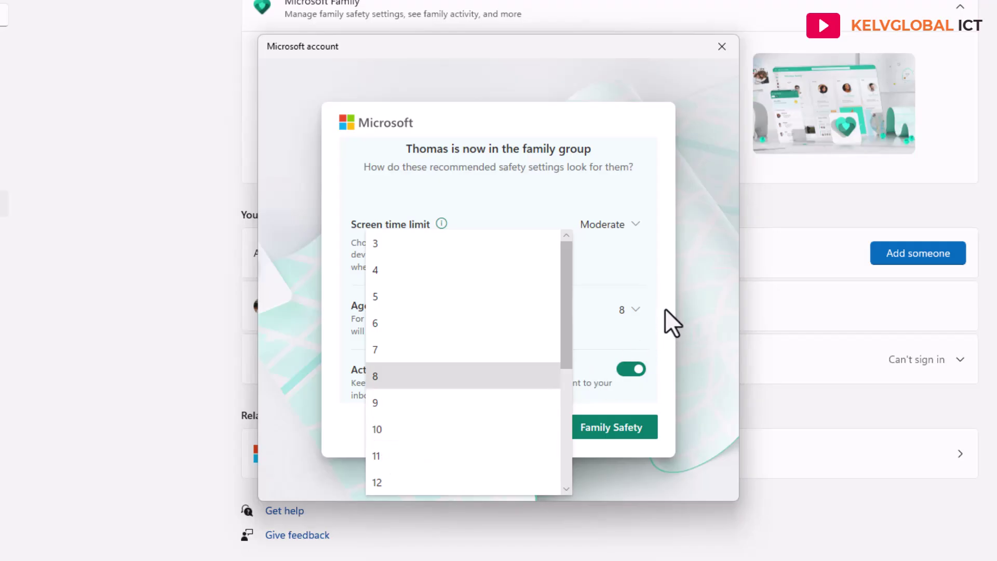
click(644, 318)
scroll(632, 348, down, 2)
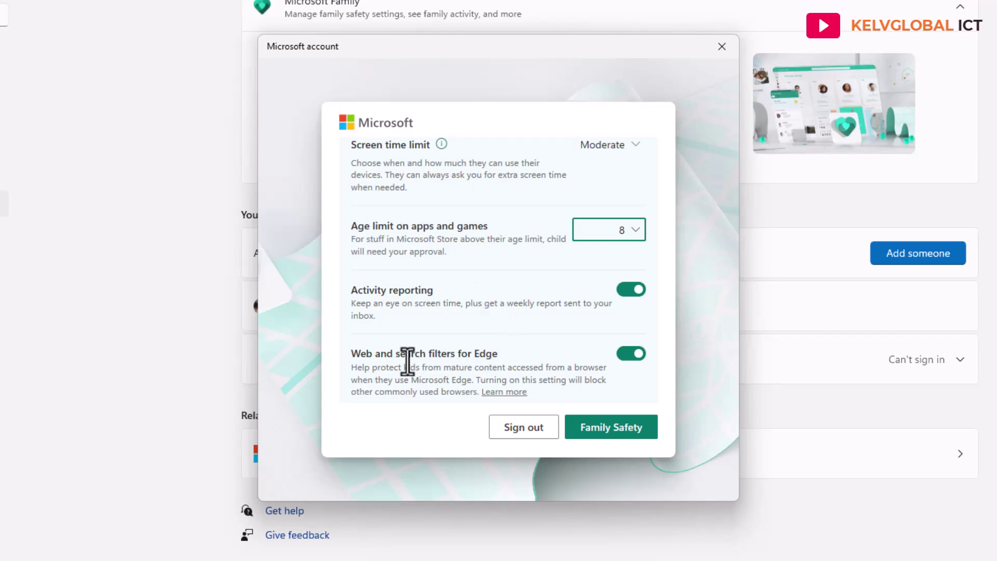
scroll(408, 354, down, 1)
scroll(422, 341, down, 1)
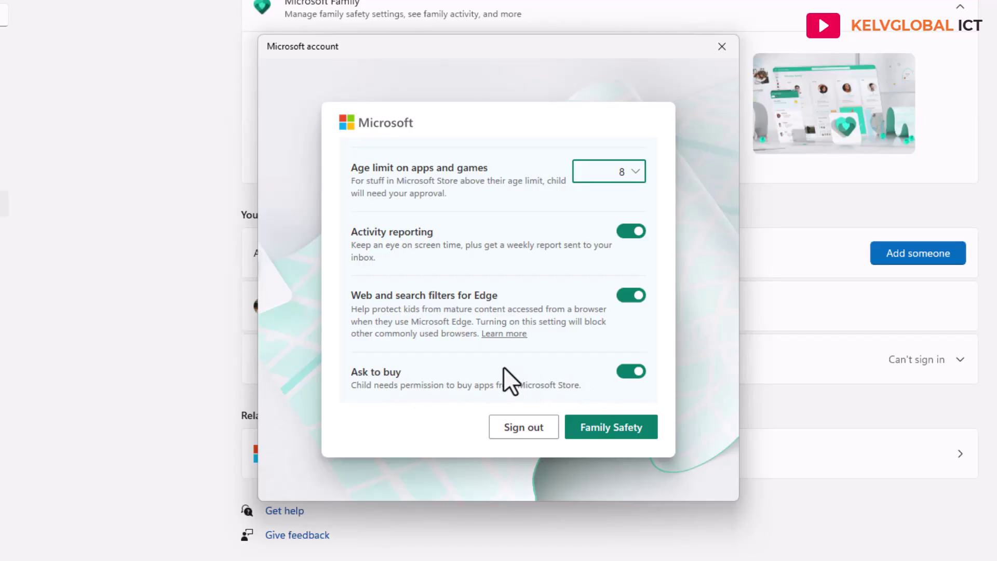
Continue to Family Safety, accept optional cookies, check the child's member card, then close the window.
click(603, 431)
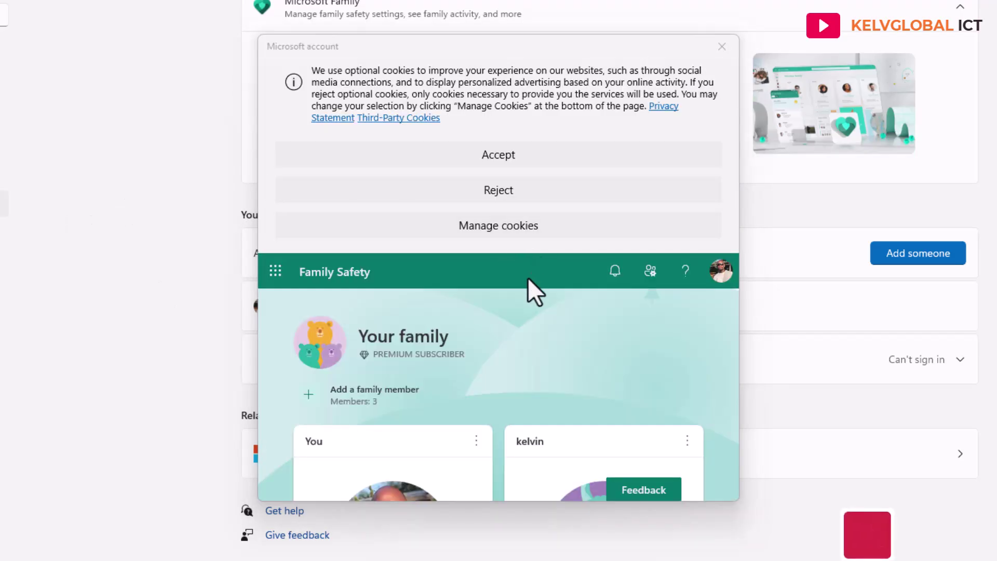
click(507, 158)
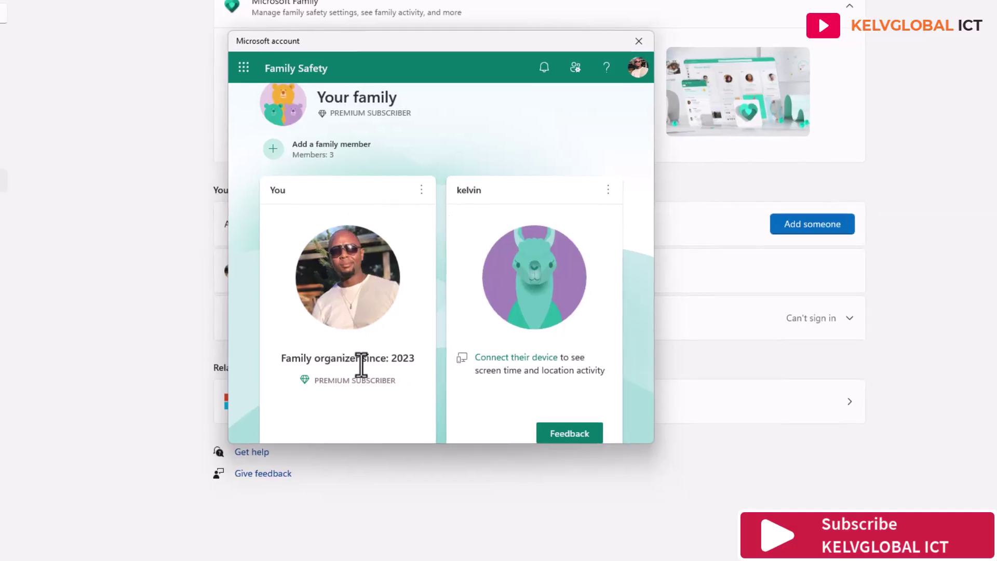
scroll(408, 299, down, 3)
scroll(475, 263, up, 3)
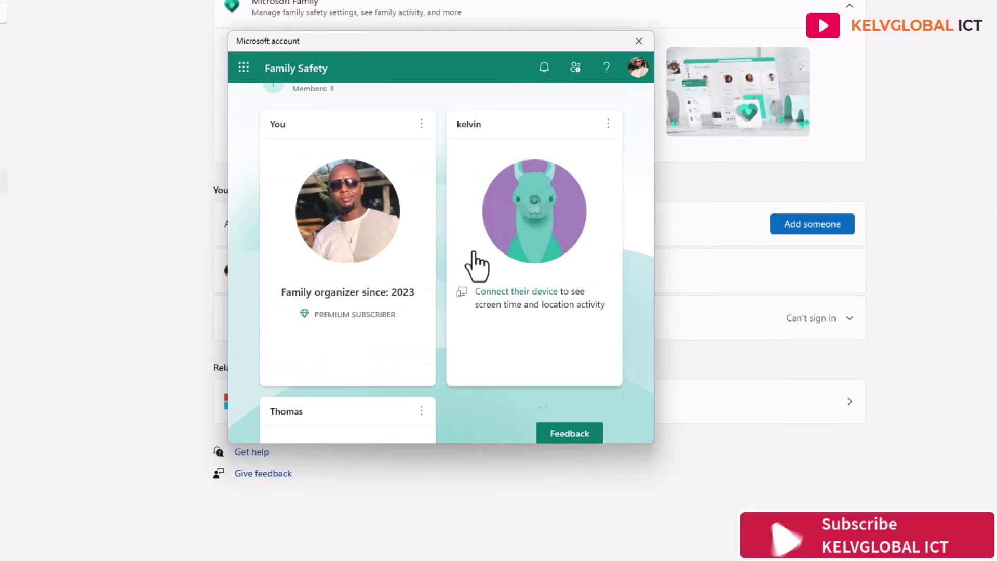
scroll(483, 260, down, 1)
scroll(486, 268, down, 5)
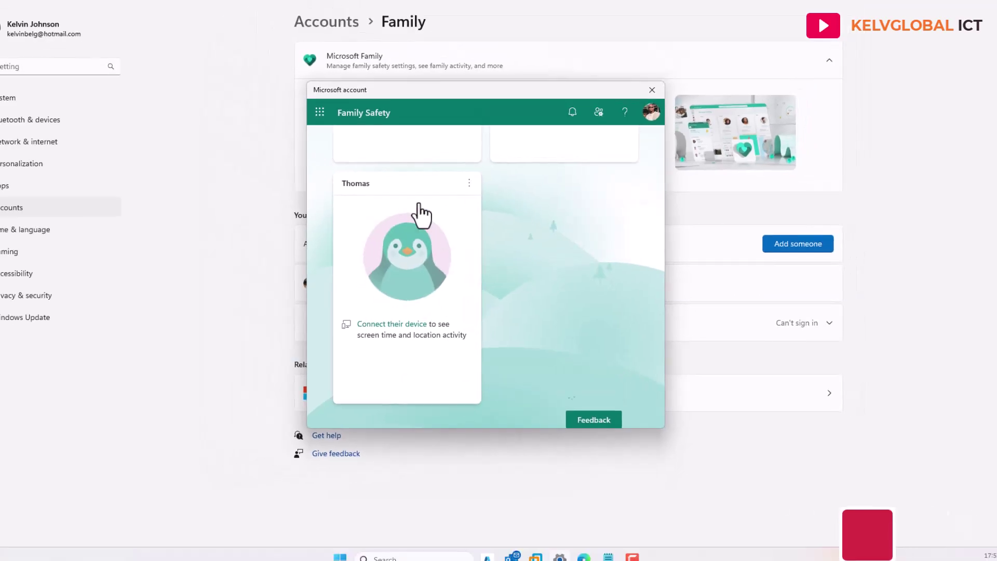
scroll(478, 265, down, 15)
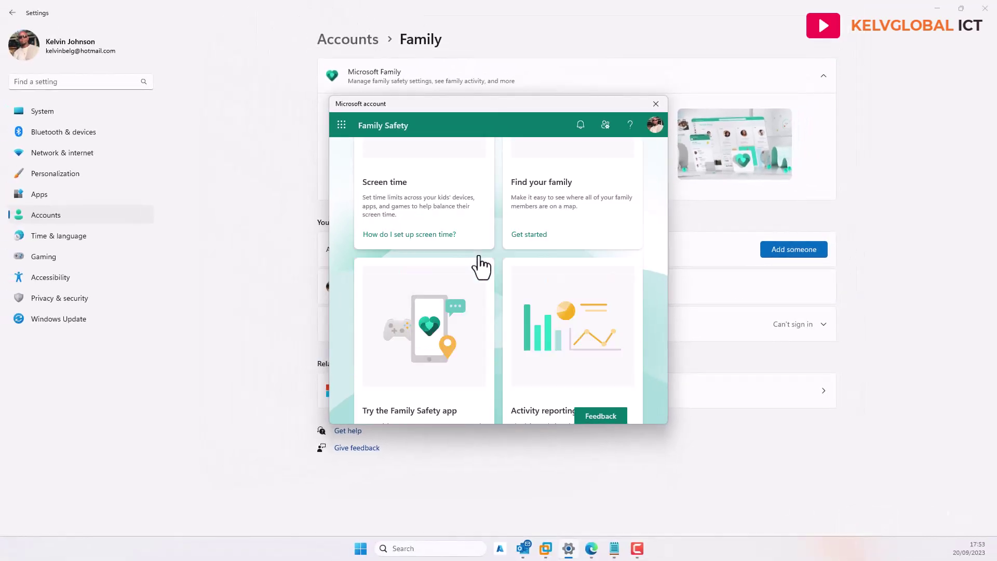
click(656, 104)
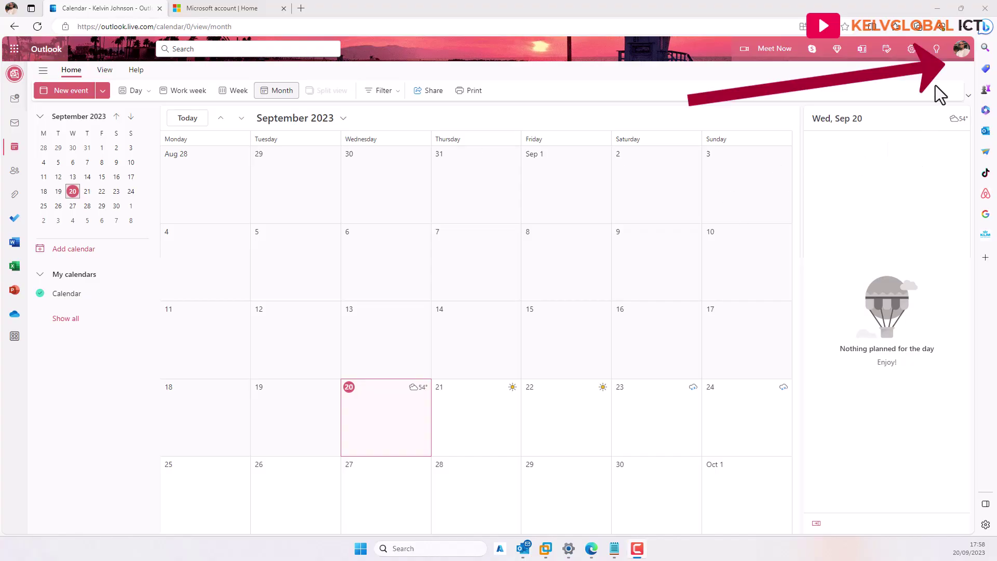
Go to the Microsoft account home page from the profile menu and find the Family card.
click(964, 57)
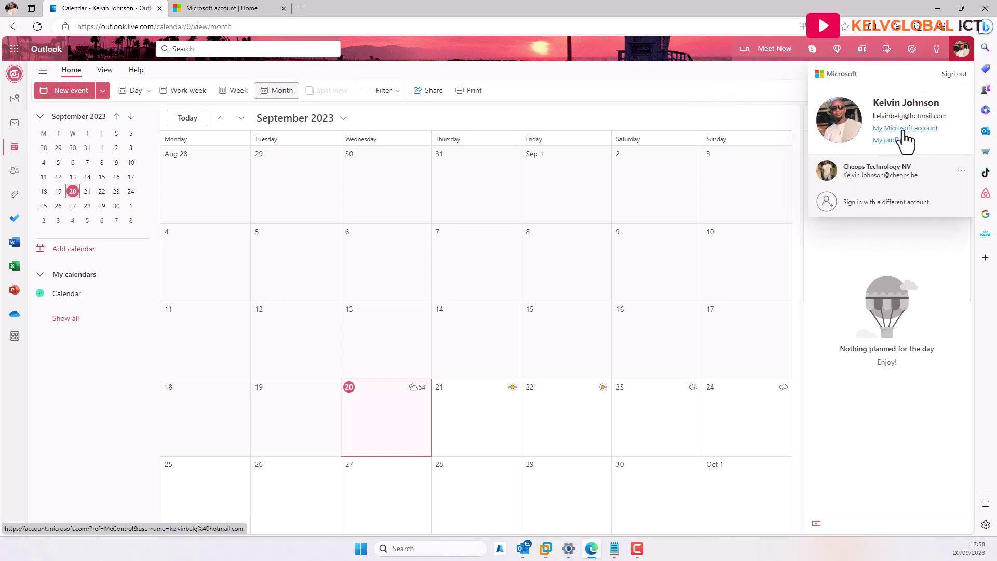
click(238, 8)
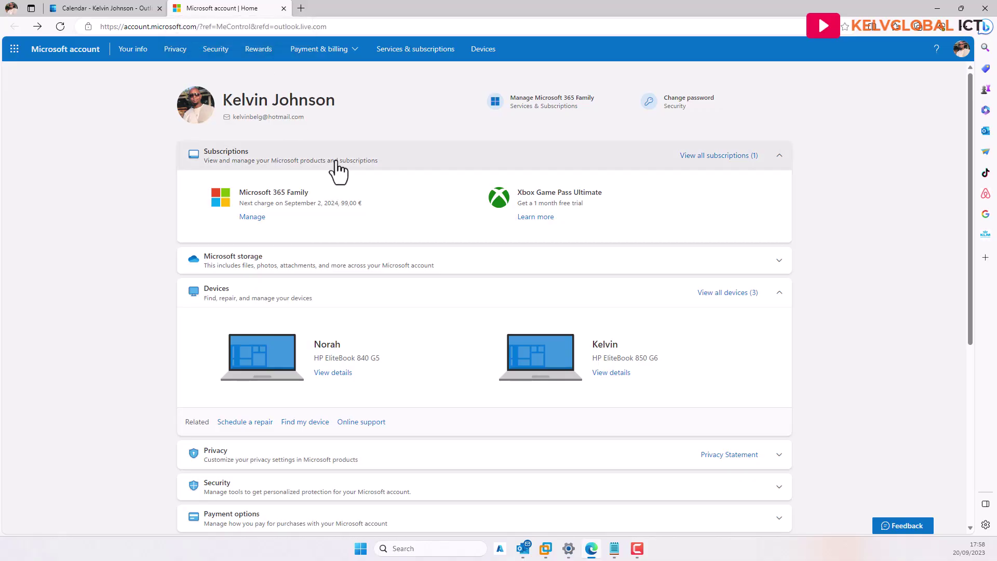
scroll(363, 151, down, 6)
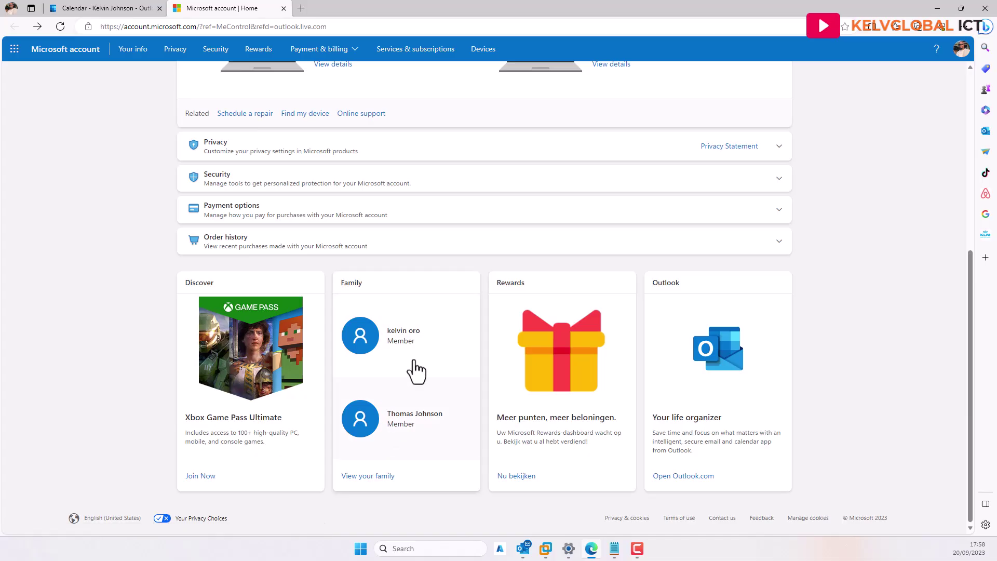
Open Thomas's Screen time page to view the 6 h daily device limits, 08:00 AM–09:00 PM.
click(404, 432)
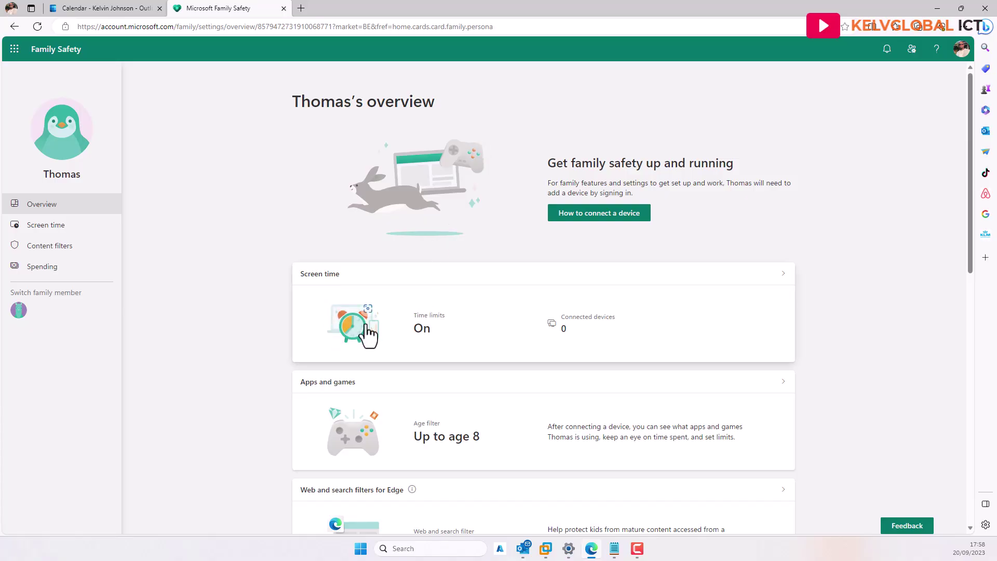
click(419, 335)
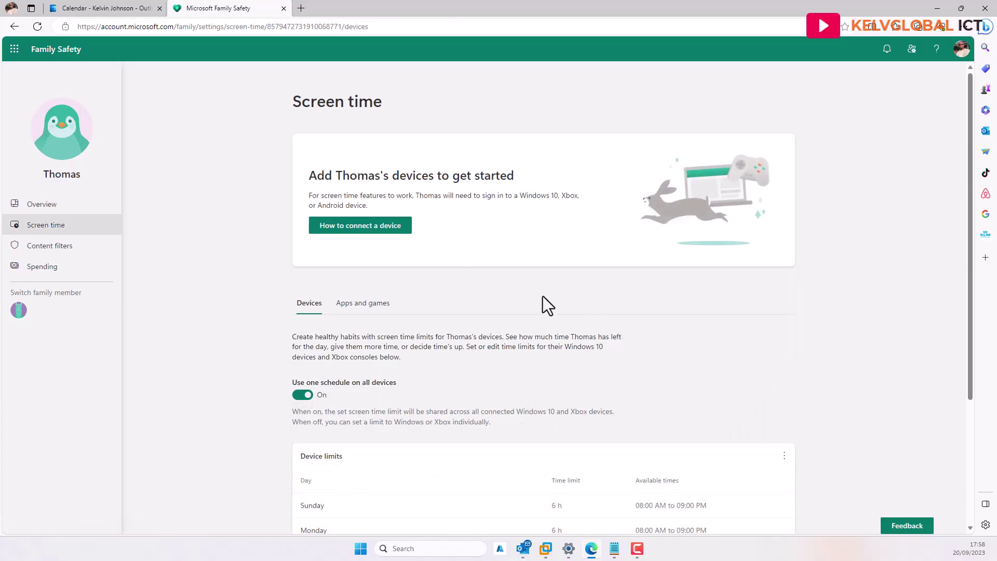
scroll(531, 298, down, 3)
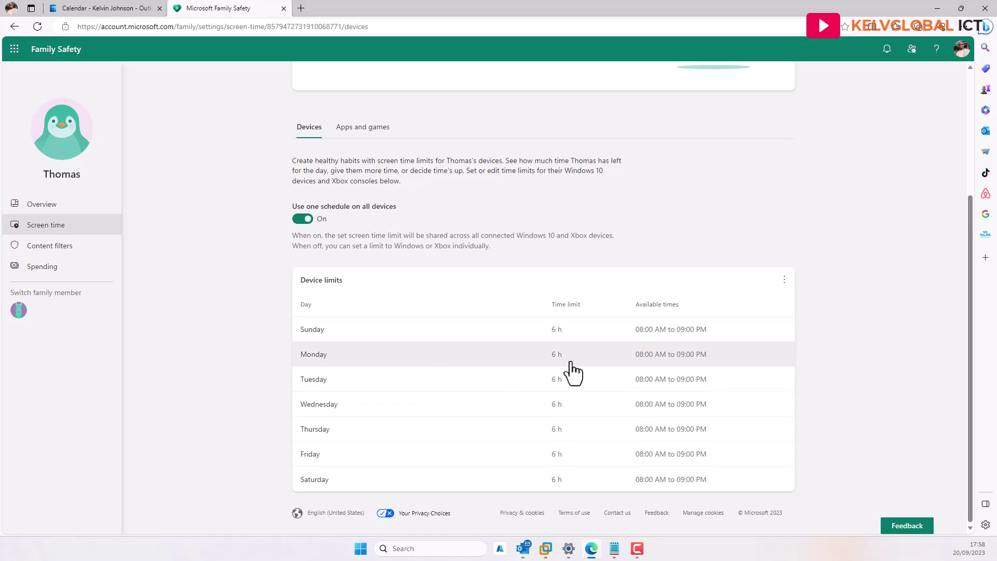
Lower the Monday and Thursday device limits from 6 h to 2 h each.
click(506, 365)
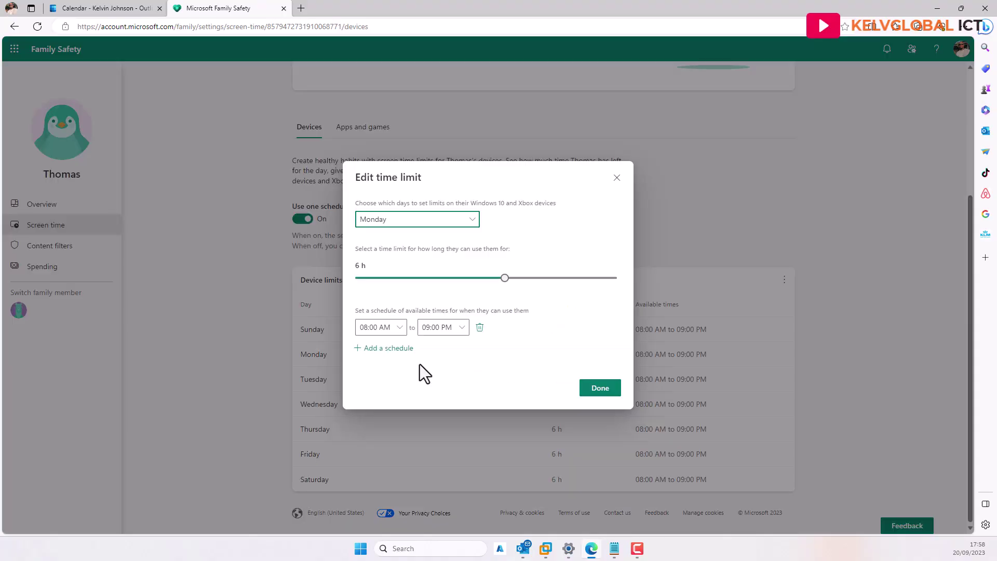
drag(503, 278, 406, 280)
click(595, 389)
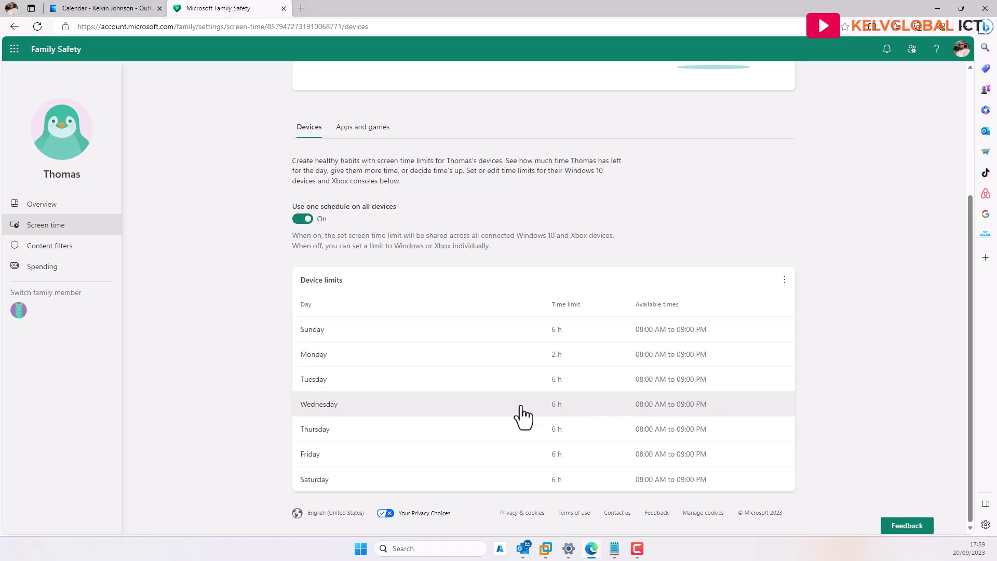
click(325, 436)
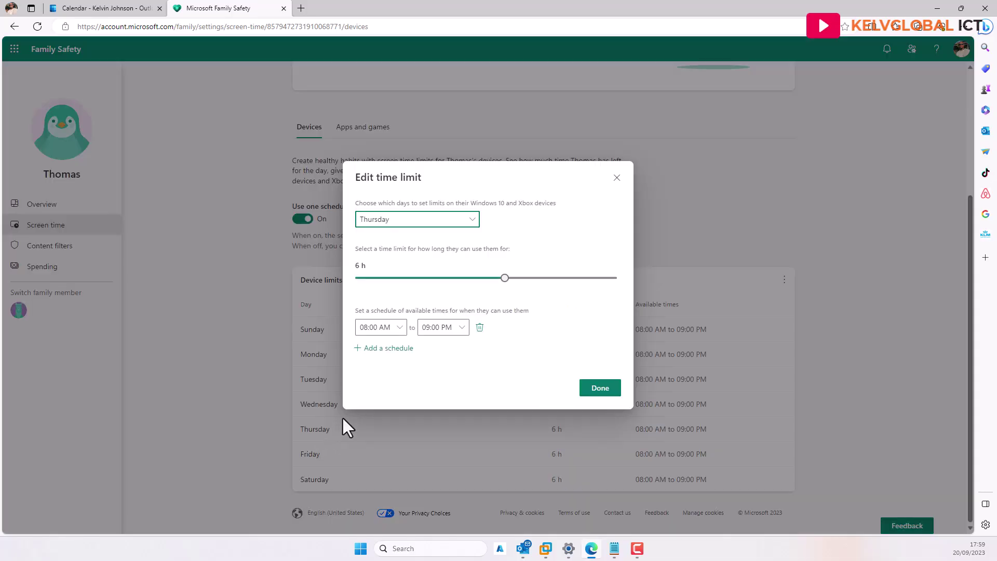
drag(504, 284, 407, 276)
click(604, 396)
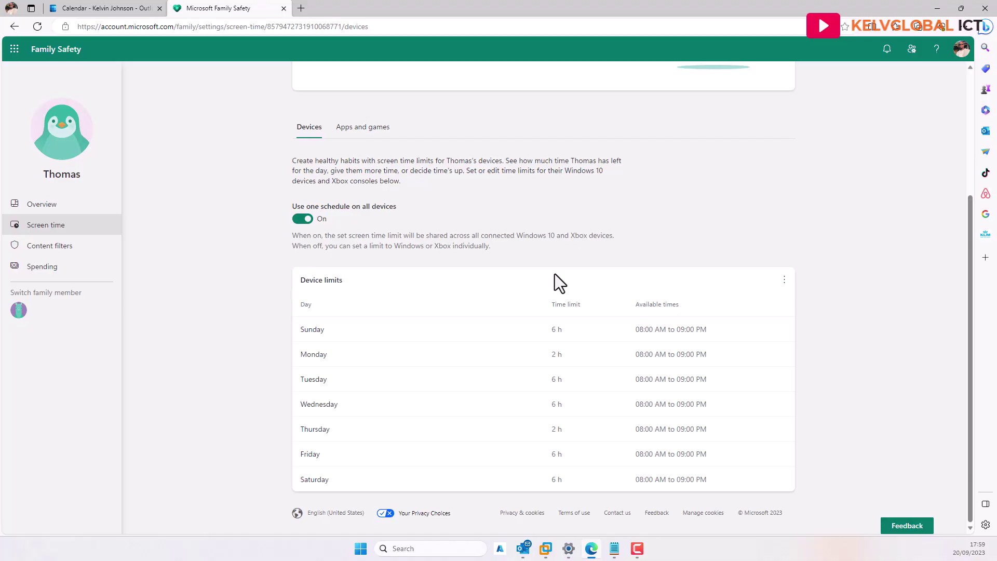
Drag the Sunday device limit from 6 h up to 10 h and save it.
click(309, 331)
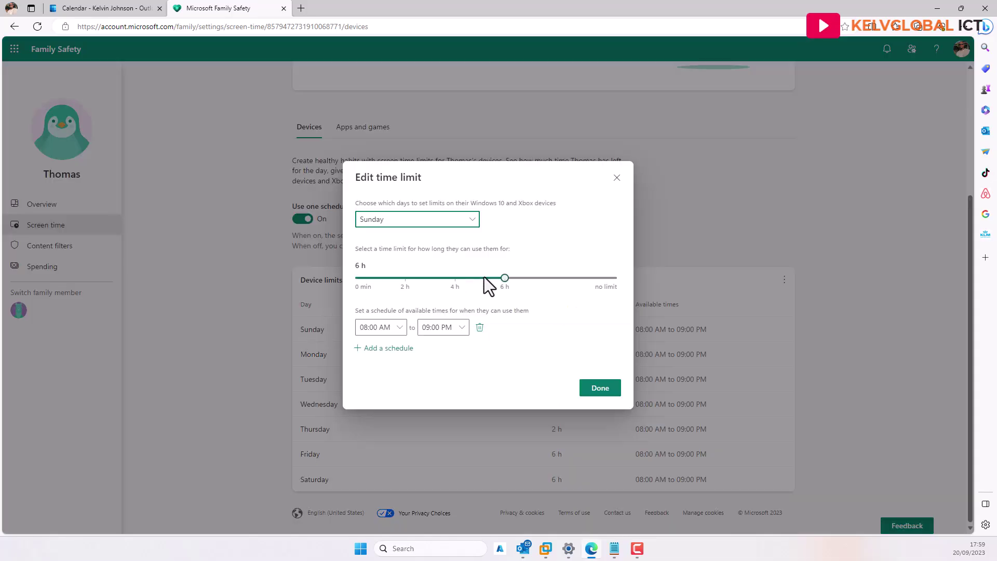
drag(507, 281, 528, 281)
click(590, 391)
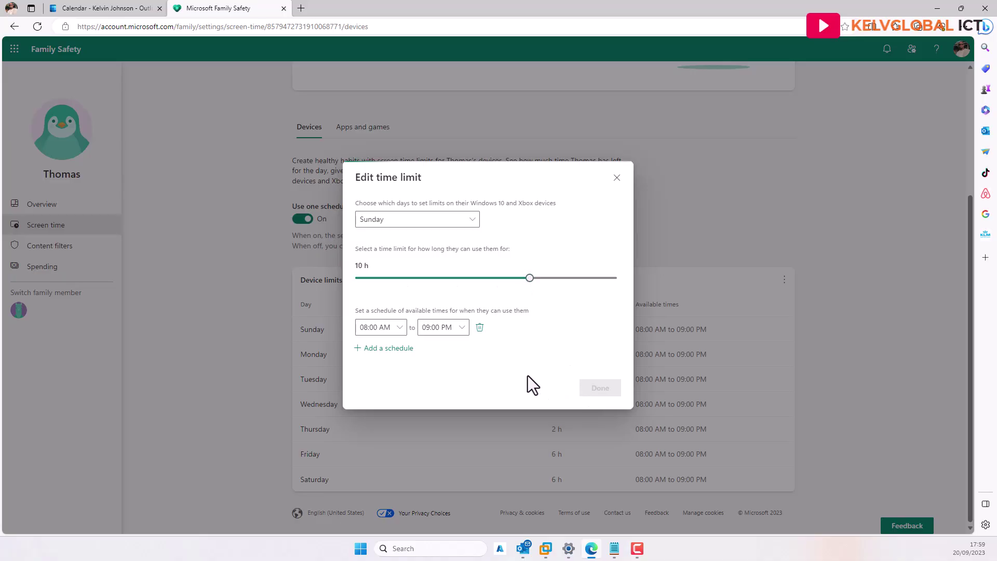